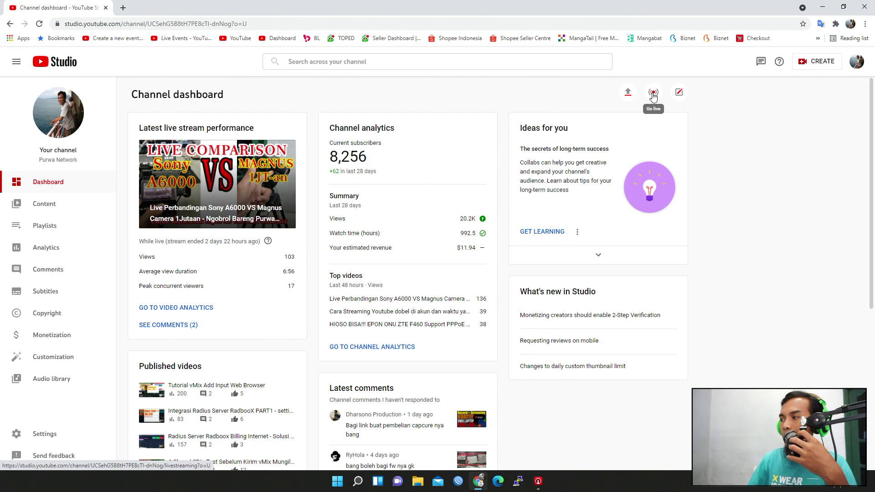
Go to the live stream management page and start scheduling a new stream without reusing the previous settings
left_click(653, 94)
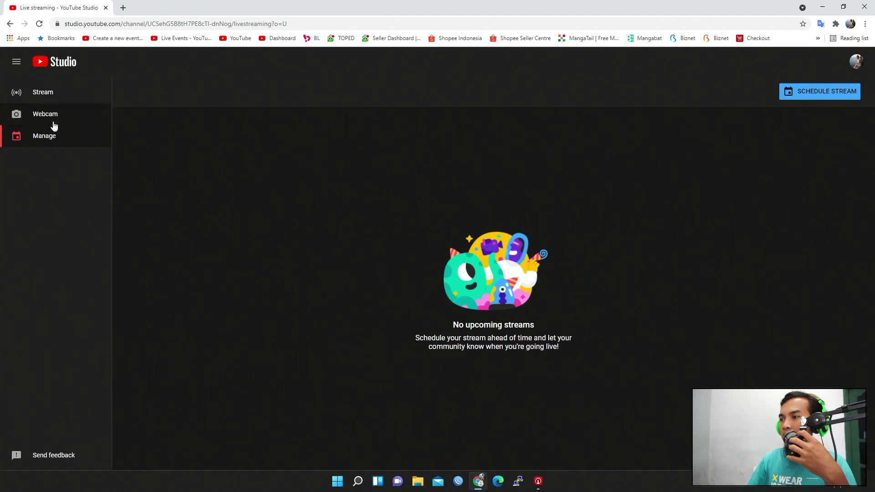
left_click(44, 97)
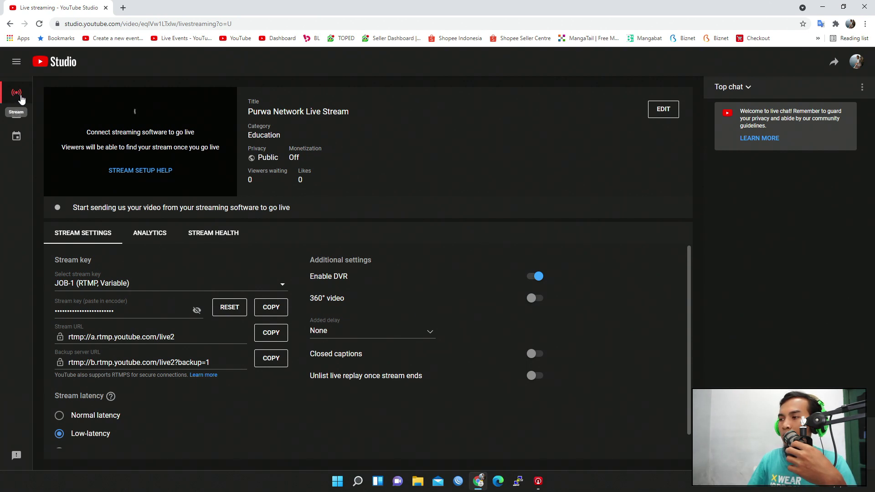
left_click(18, 138)
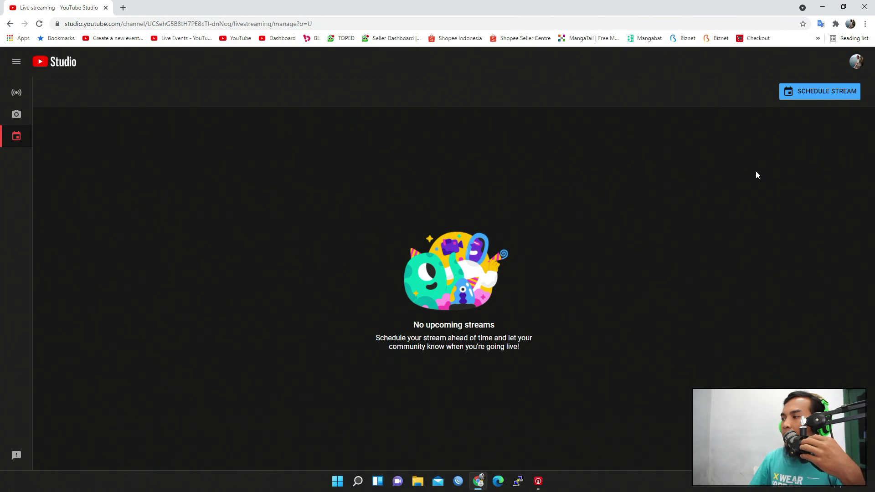
left_click(823, 92)
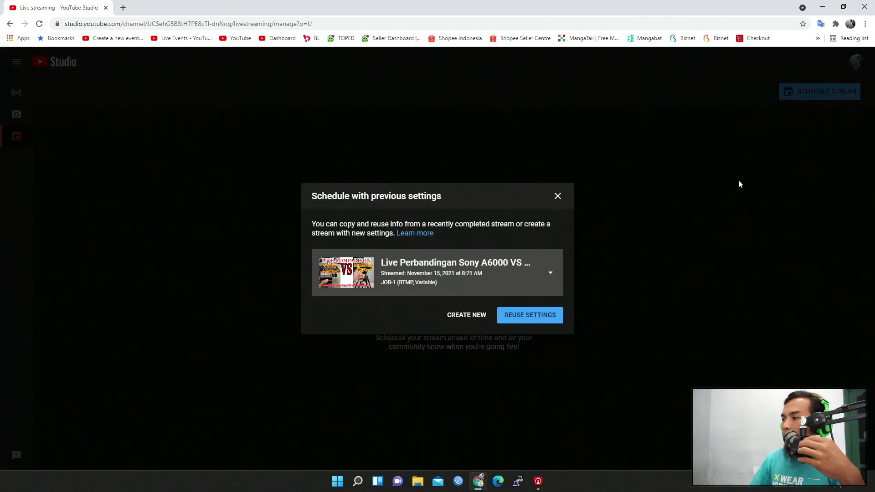
left_click(462, 317)
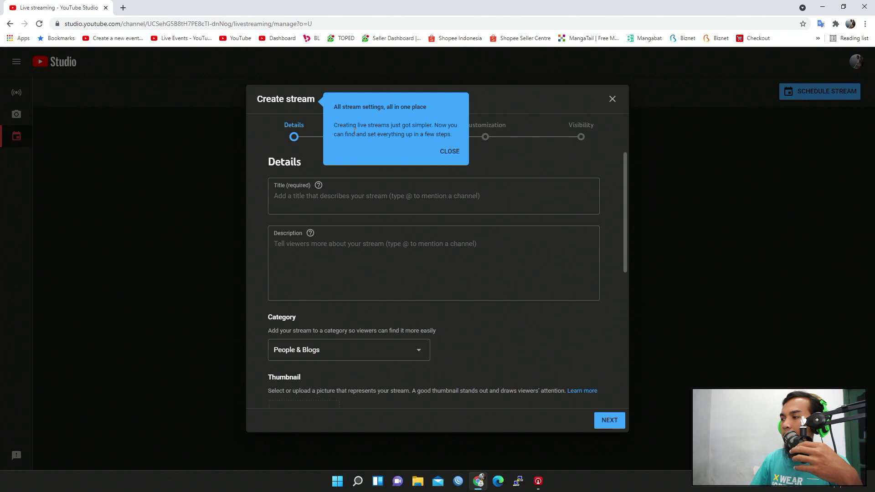
left_click(450, 153)
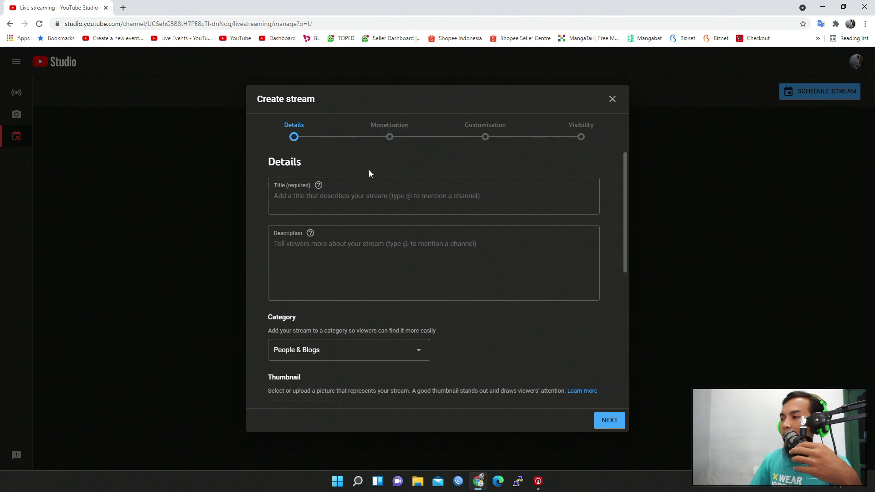
Title the stream "JAJAL STREMING" and give it the description "purwa network jajal live stream"
left_click(359, 202)
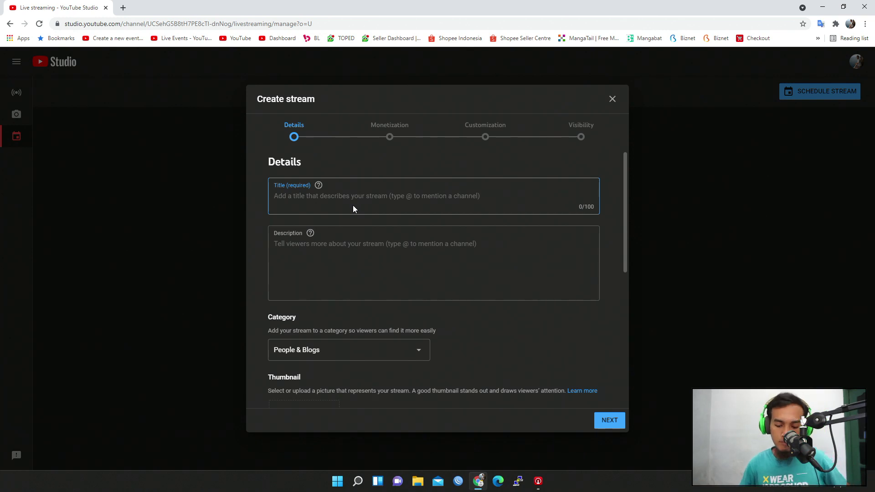
type("JAJAL ")
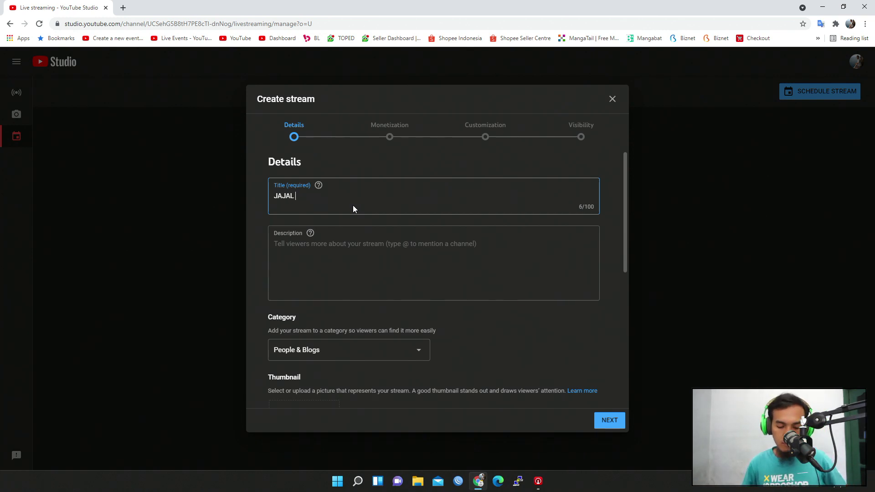
type("STREMING")
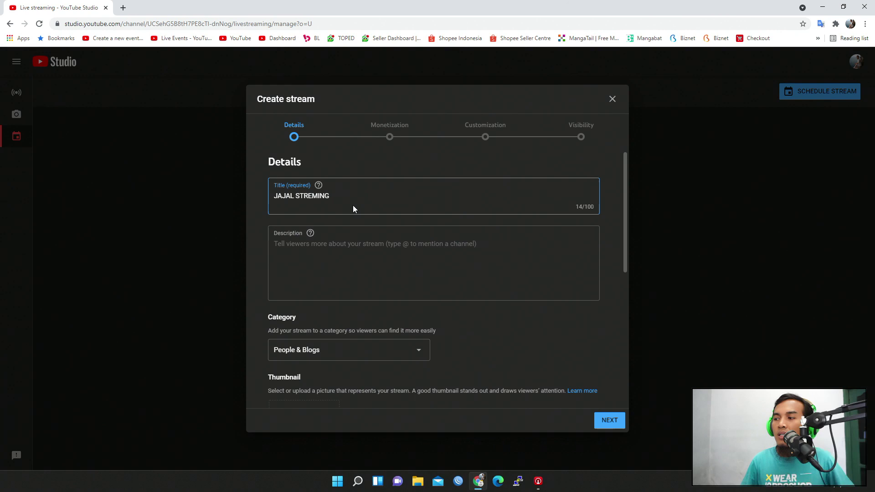
left_click(345, 247)
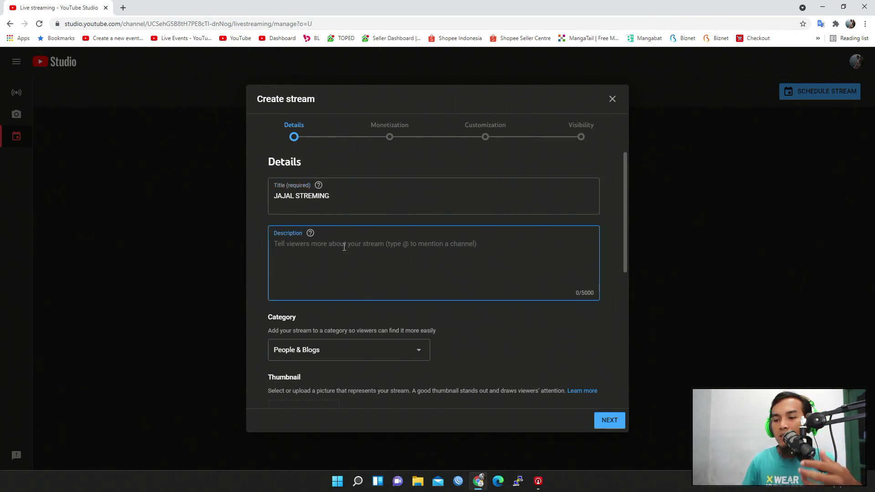
type("purwa networ")
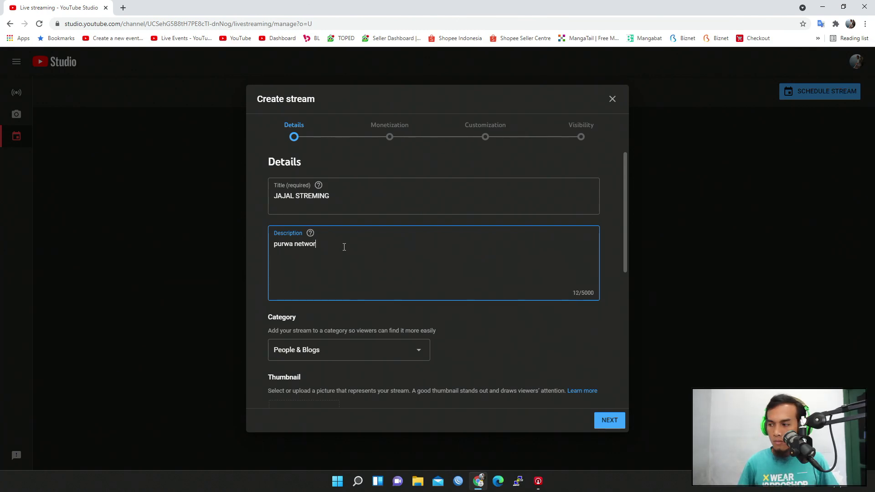
type("k jajal live stream")
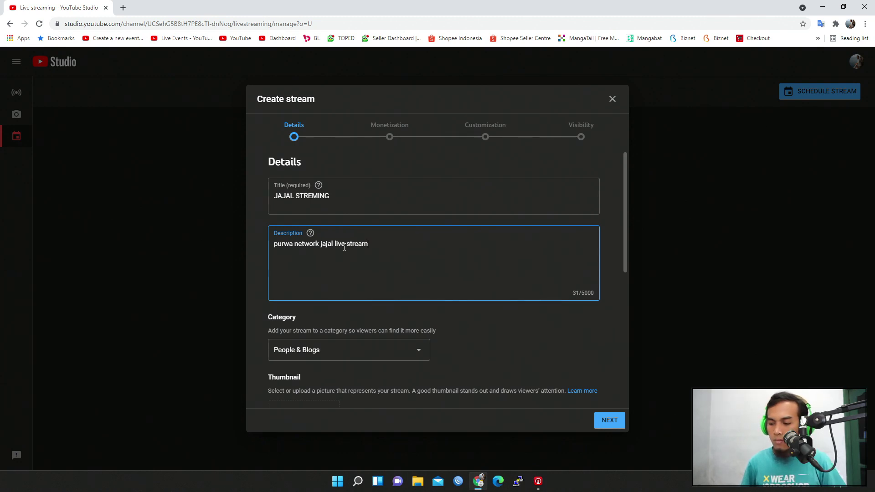
Set the stream's category to Education
scroll(358, 282, "down", 2)
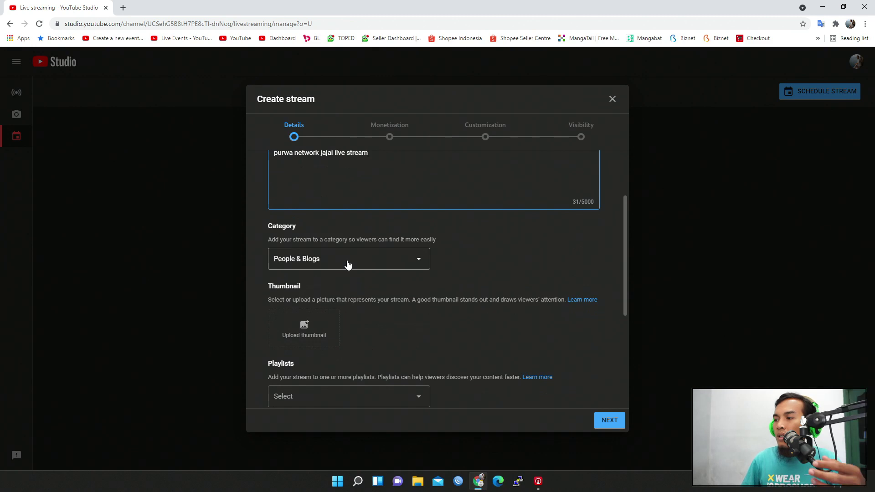
left_click(348, 265)
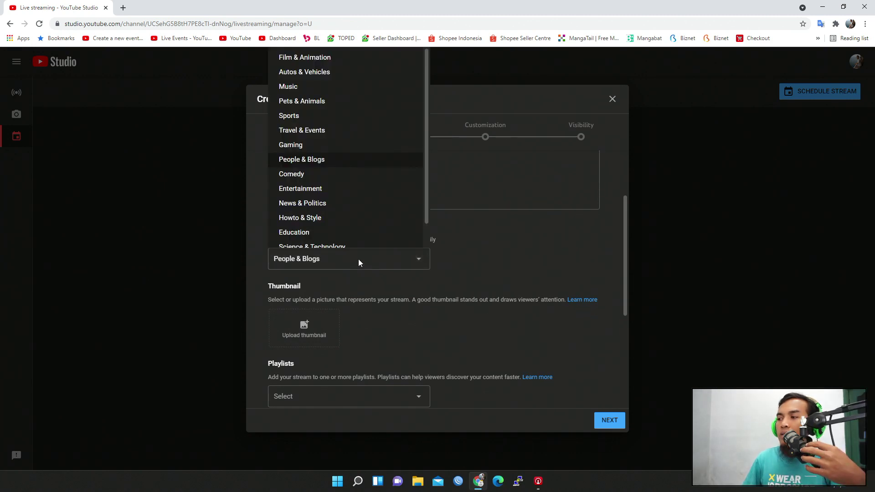
scroll(337, 174, "down", 1)
left_click(332, 208)
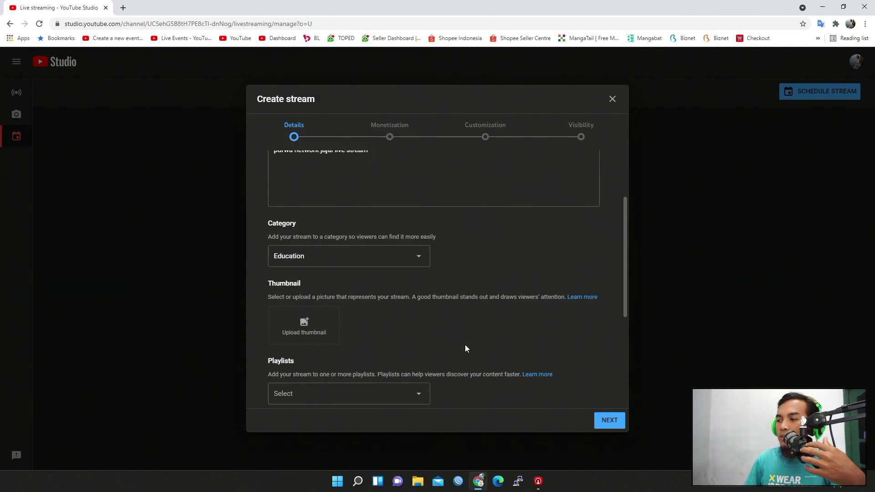
Upload "Tutorial vMix Add Input Web Browser Thumb.jpg" from the Pictures folder as the stream's thumbnail
scroll(465, 348, "down", 3)
mouse_move(334, 196)
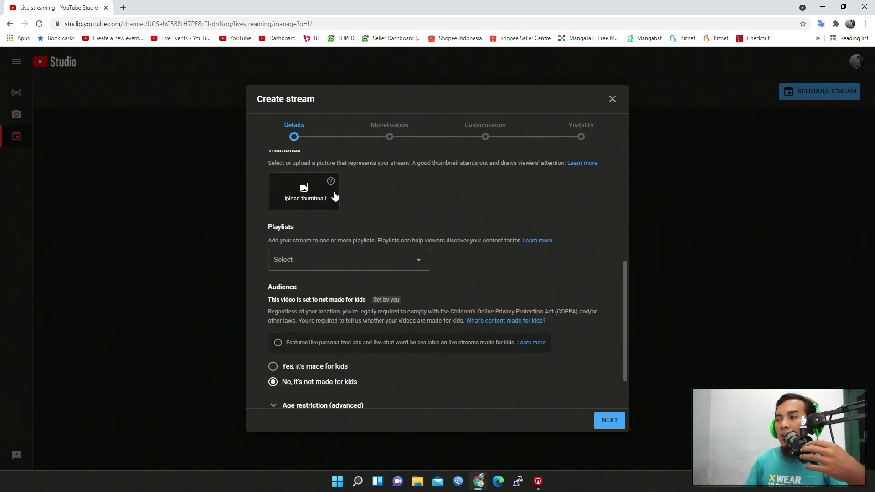
left_click(306, 195)
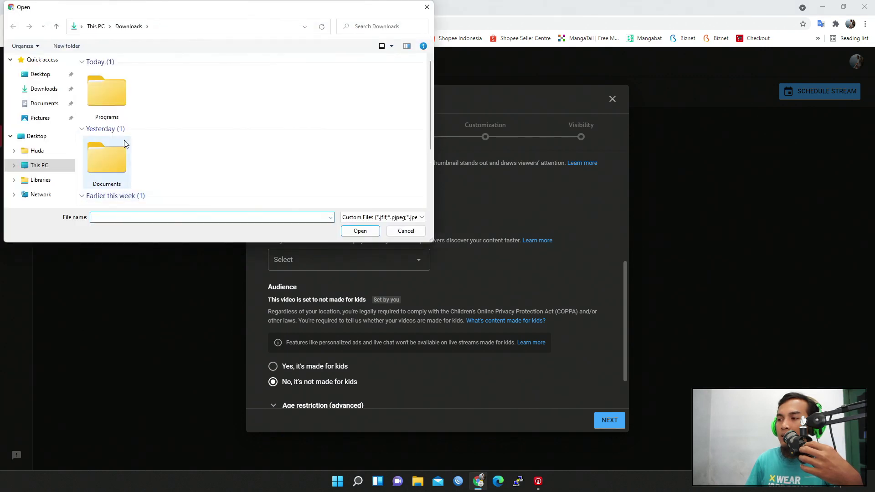
left_click(41, 117)
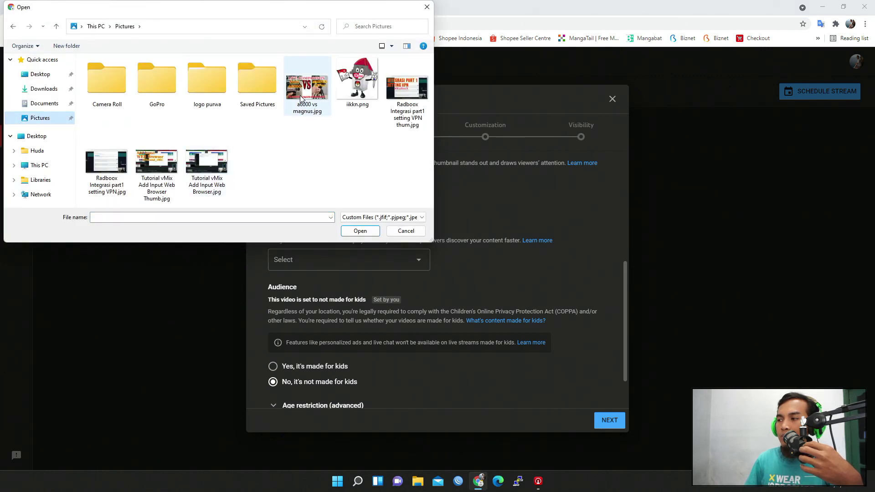
double_click(157, 165)
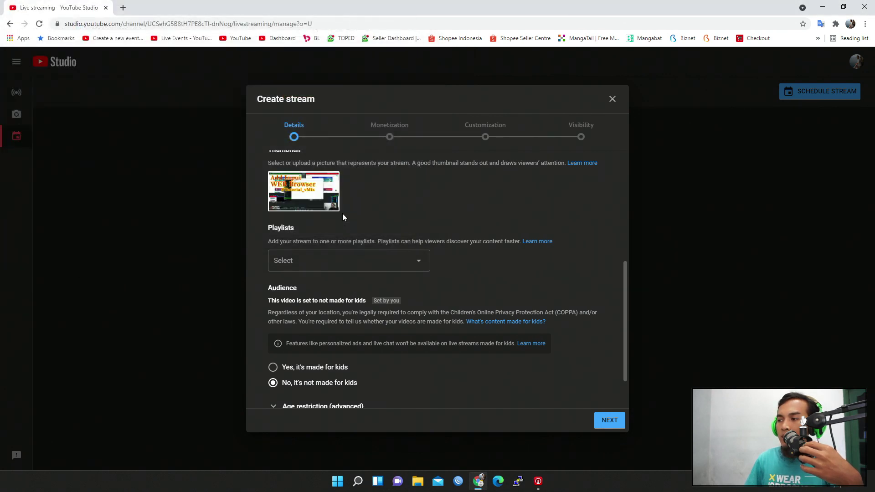
Add the stream to the vMix playlist
scroll(337, 218, "down", 2)
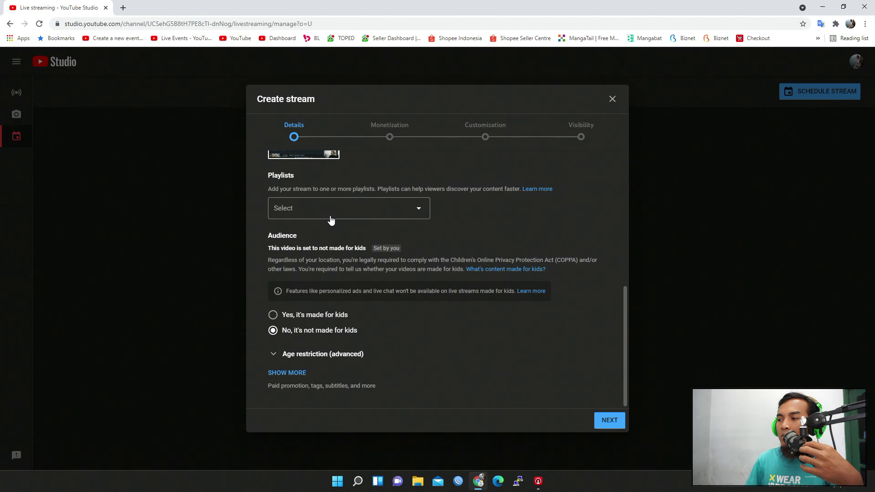
left_click(331, 218)
left_click(297, 210)
left_click(410, 363)
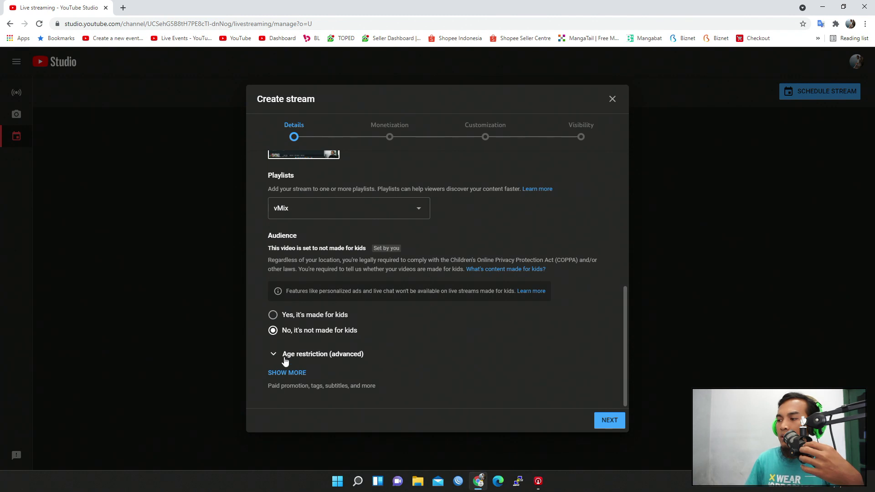
Expand and review the additional stream details, such as tags, language and license, and proceed to the monetization settings
left_click(299, 374)
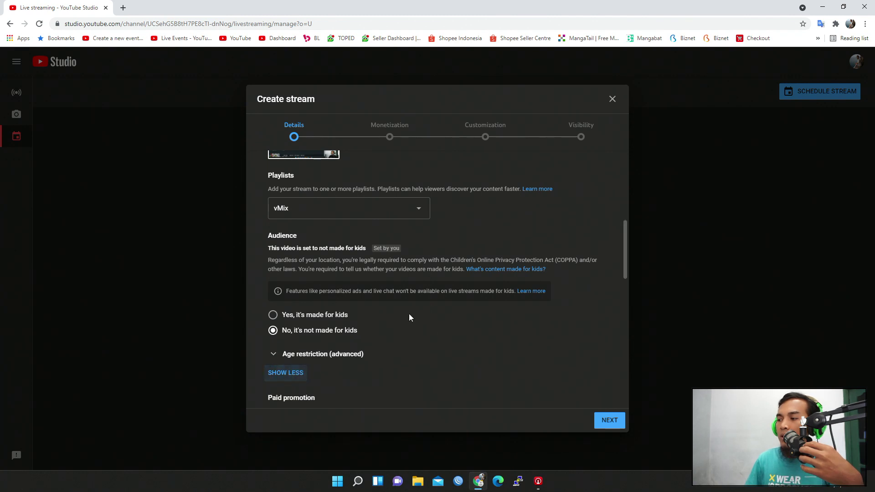
scroll(415, 317, "down", 5)
scroll(418, 321, "down", 2)
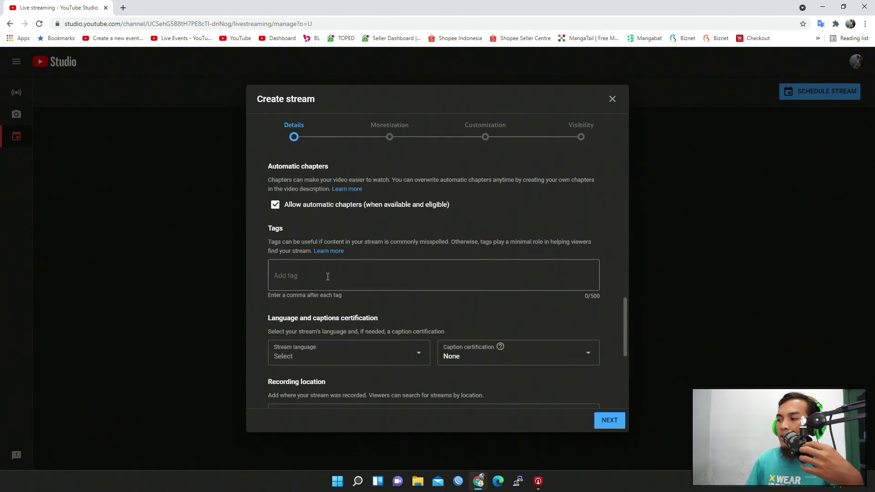
scroll(395, 305, "down", 5)
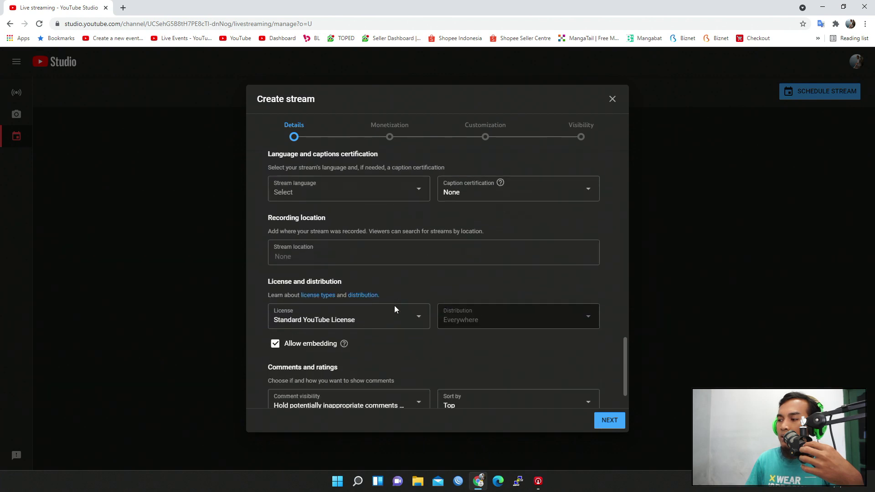
scroll(396, 303, "up", 15)
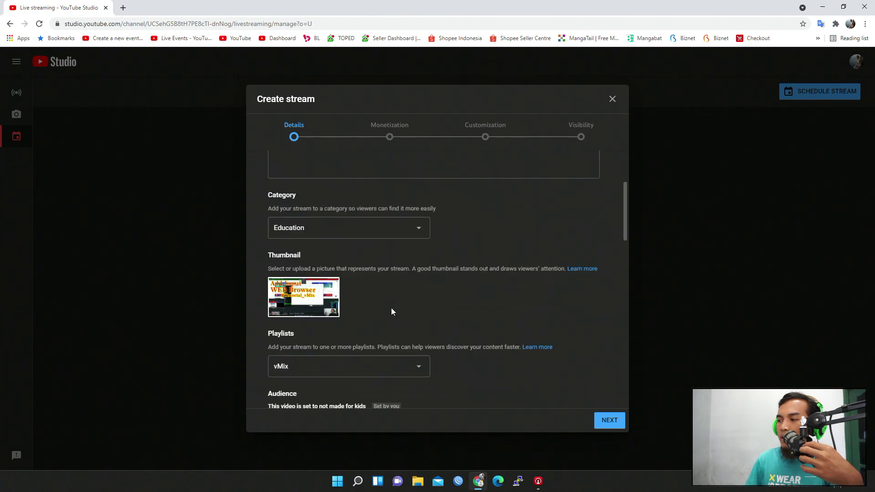
left_click(615, 424)
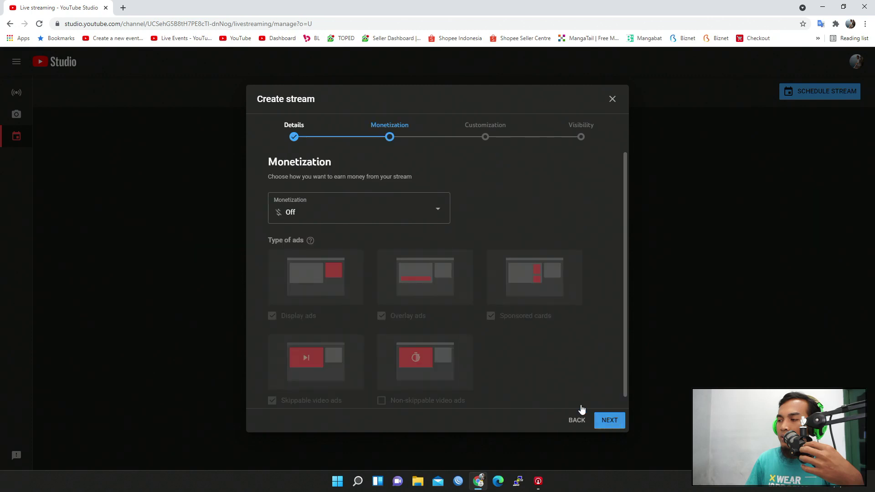
Check the monetization choices, keep monetization Off and proceed to the customization settings
left_click(339, 217)
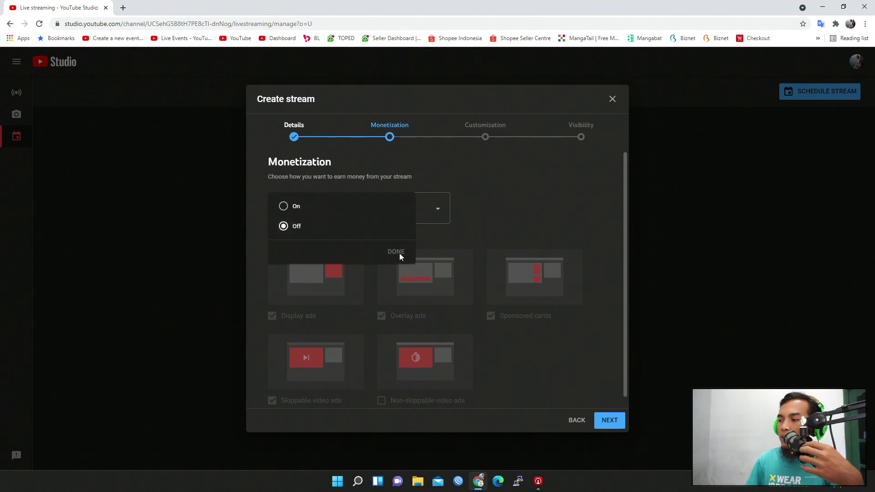
left_click(588, 370)
scroll(602, 389, "down", 1)
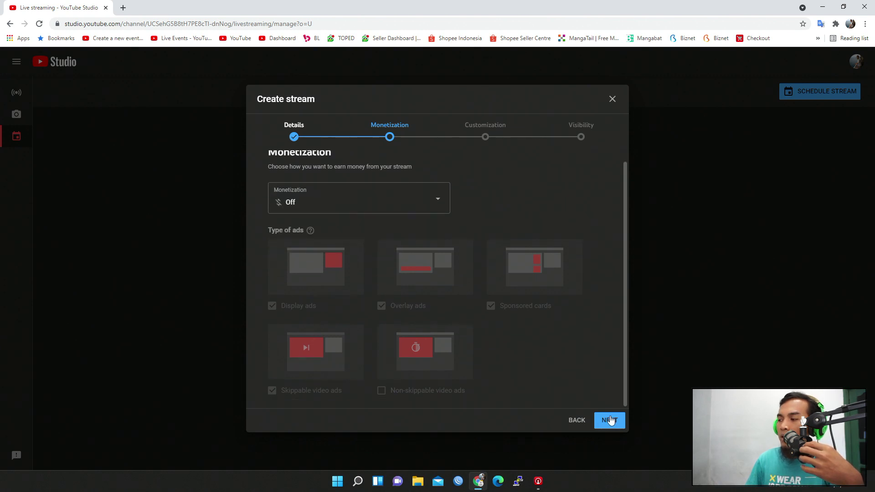
left_click(611, 423)
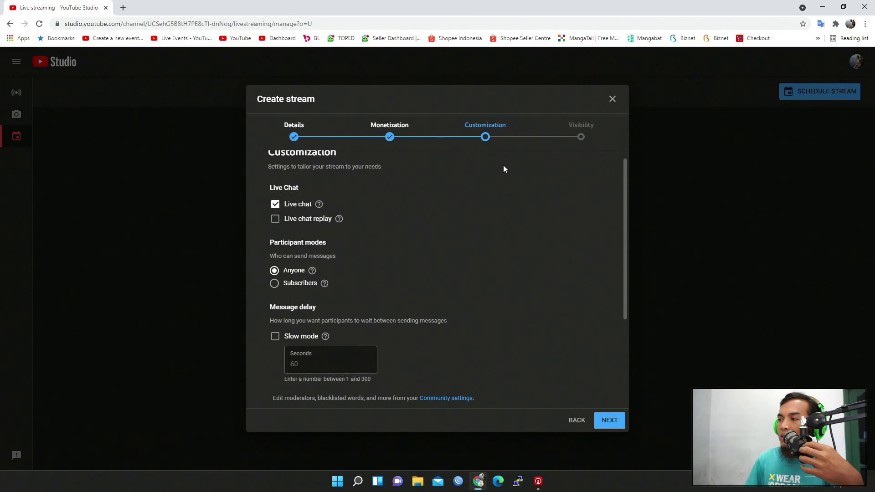
Review the live chat, message delay, redirect and trailer settings and proceed to the visibility settings
scroll(465, 258, "down", 3)
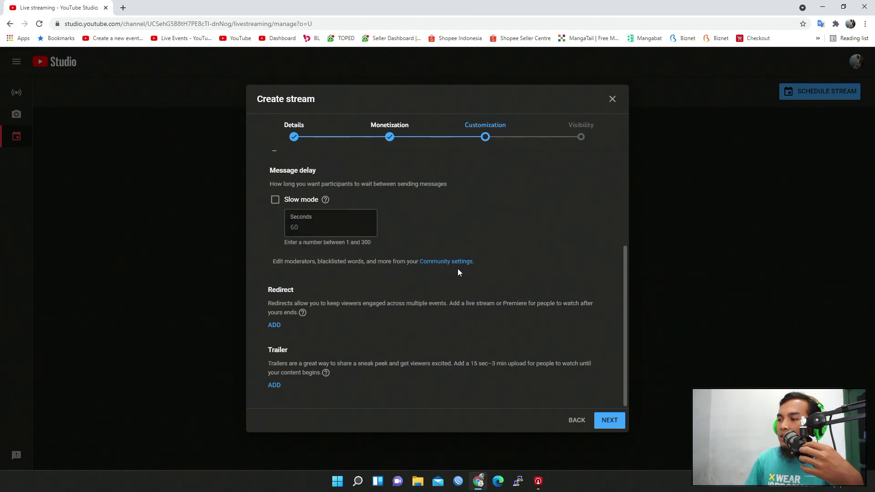
scroll(458, 272, "up", 3)
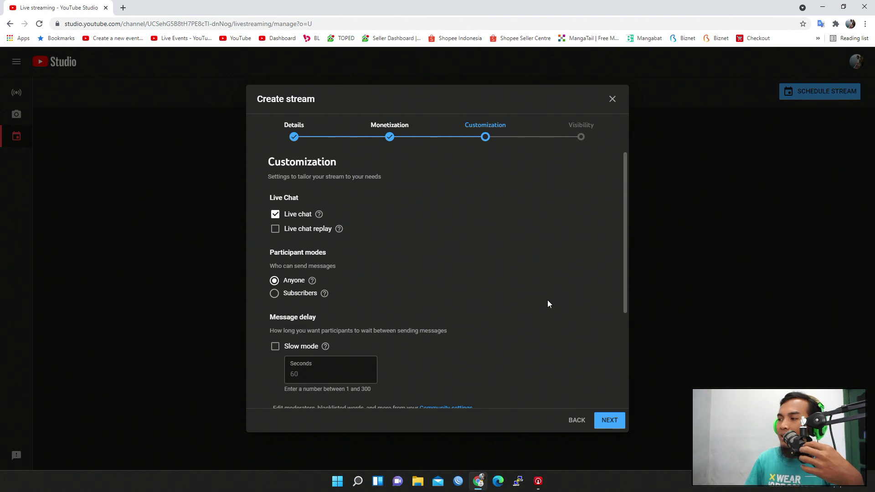
left_click(612, 422)
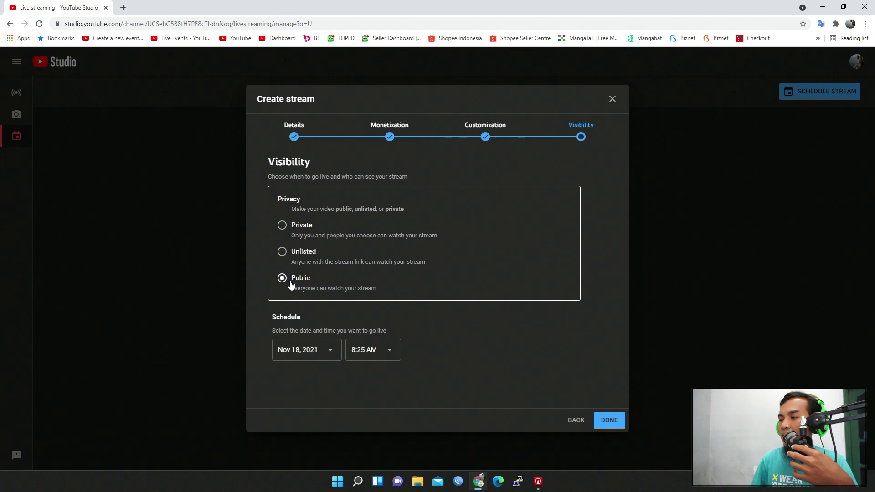
Try the Private and Unlisted privacy options and set the stream back to Public
left_click(298, 230)
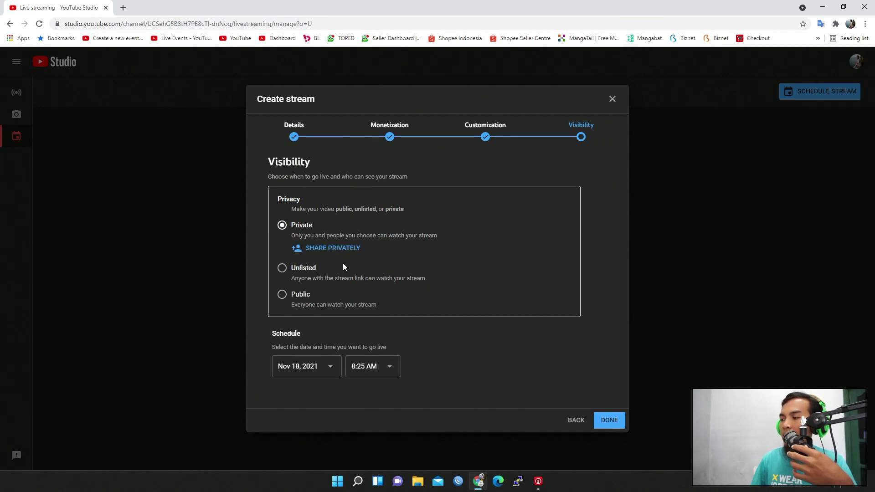
left_click(295, 269)
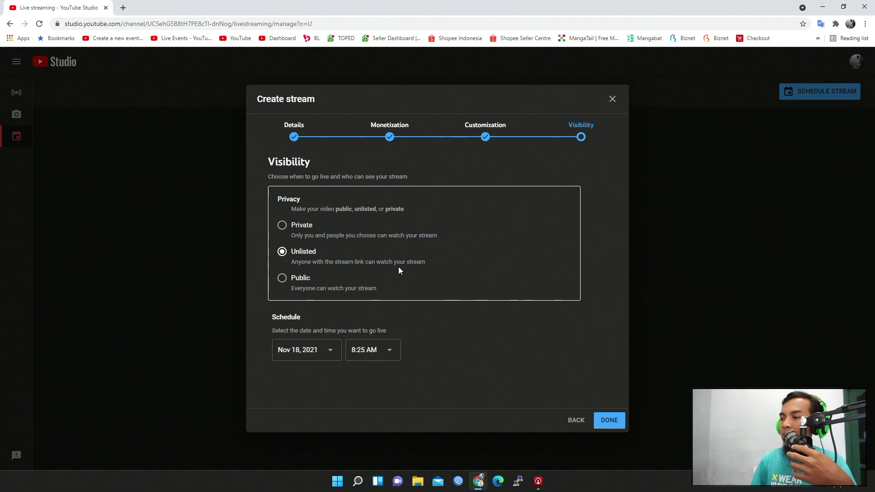
left_click(299, 280)
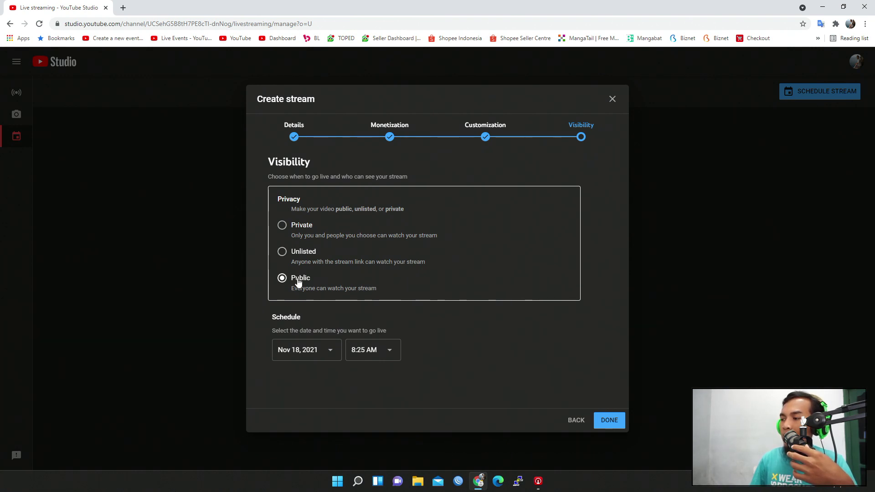
Set the stream's privacy to Private and finish creating the scheduled stream
left_click(302, 253)
left_click(301, 227)
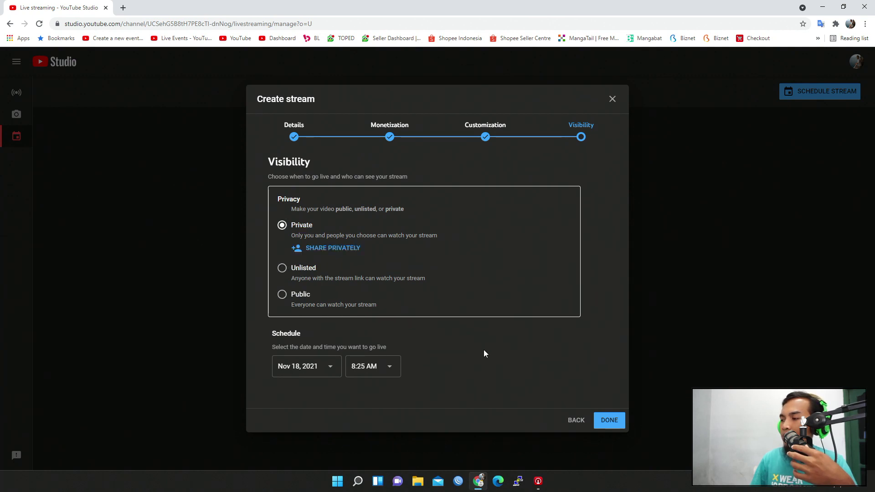
left_click(610, 422)
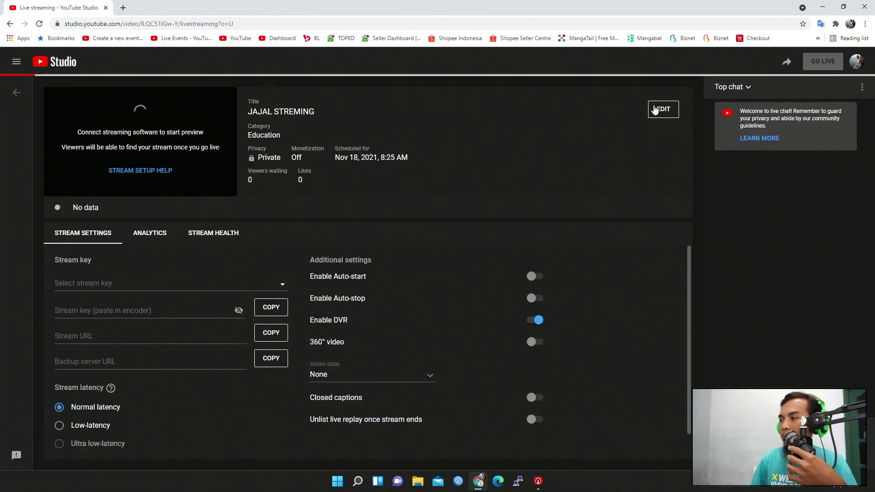
Open the created stream's edit settings and review its monetization and details sections
left_click(665, 109)
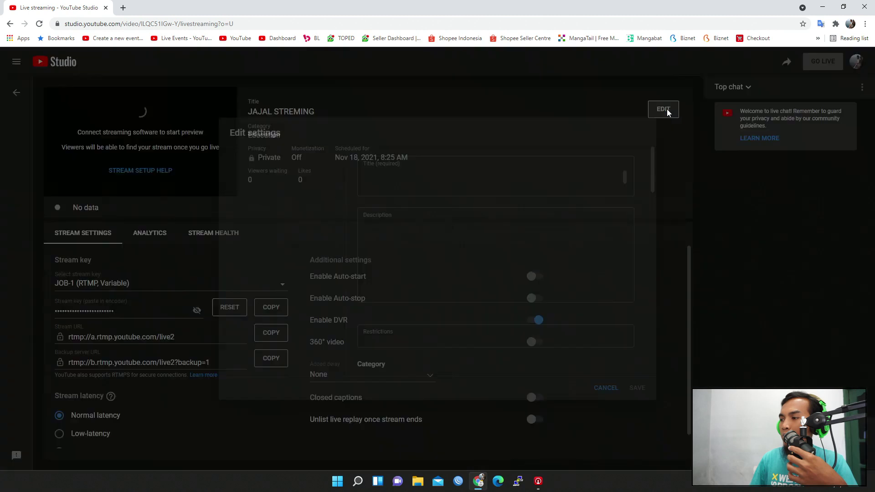
left_click(267, 207)
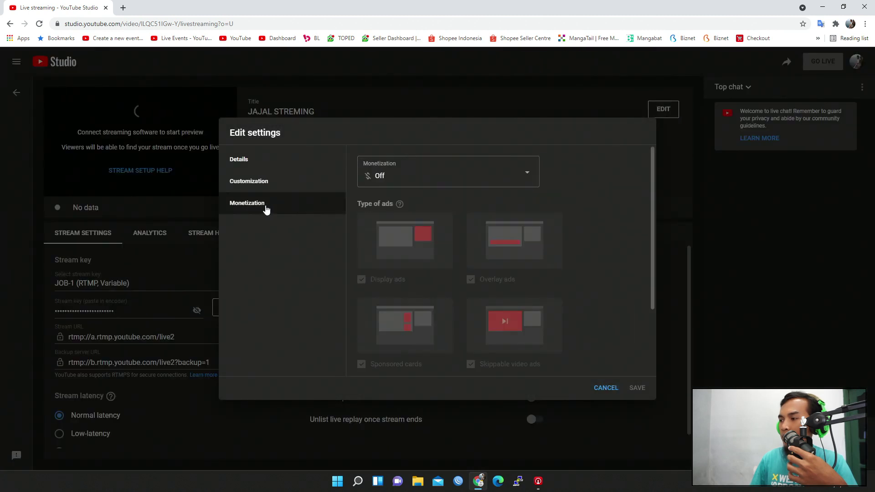
left_click(278, 160)
scroll(465, 299, "down", 3)
scroll(501, 299, "up", 3)
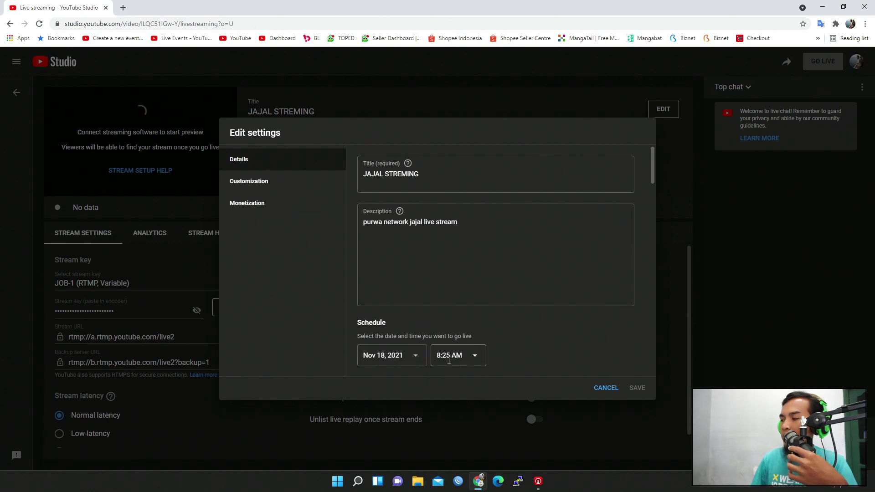
Try rescheduling the stream to Nov 25, 2021, restore the date to Nov 18, 2021 and cancel the edit
left_click(404, 360)
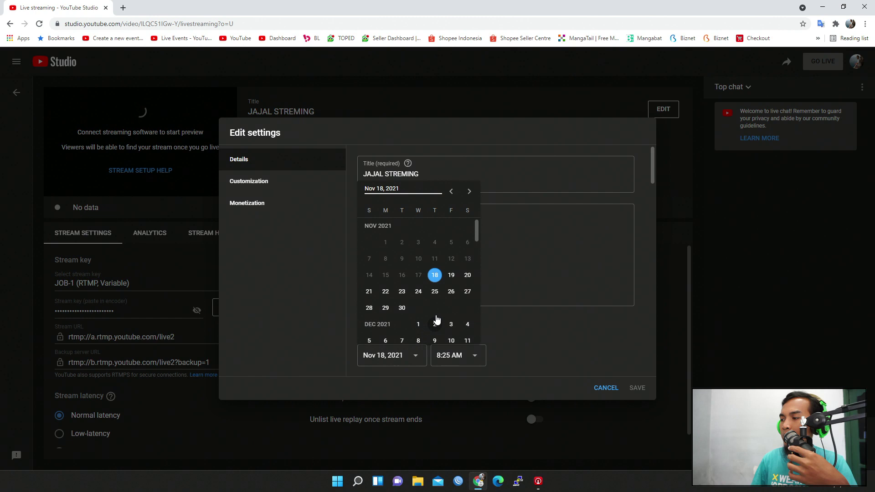
left_click(435, 291)
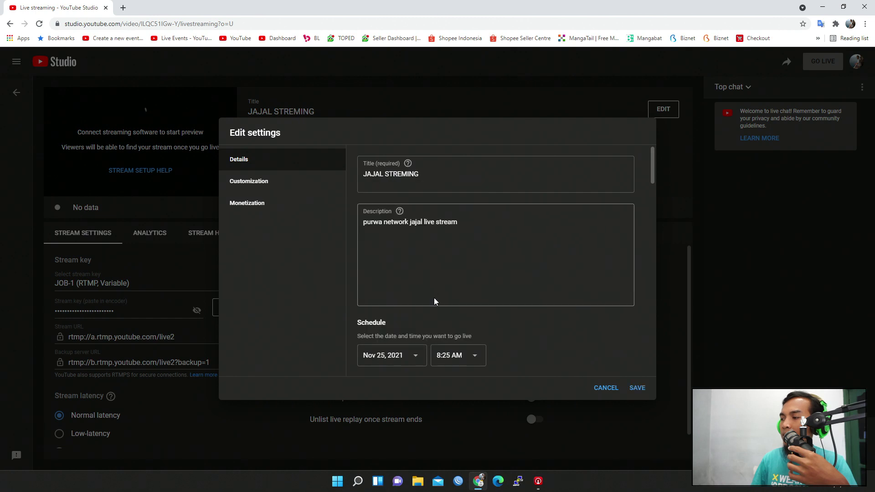
left_click(404, 361)
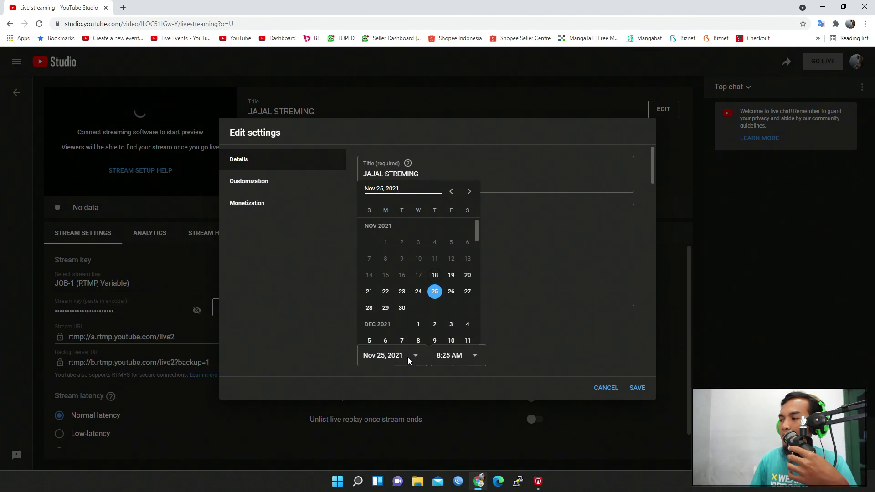
left_click(435, 275)
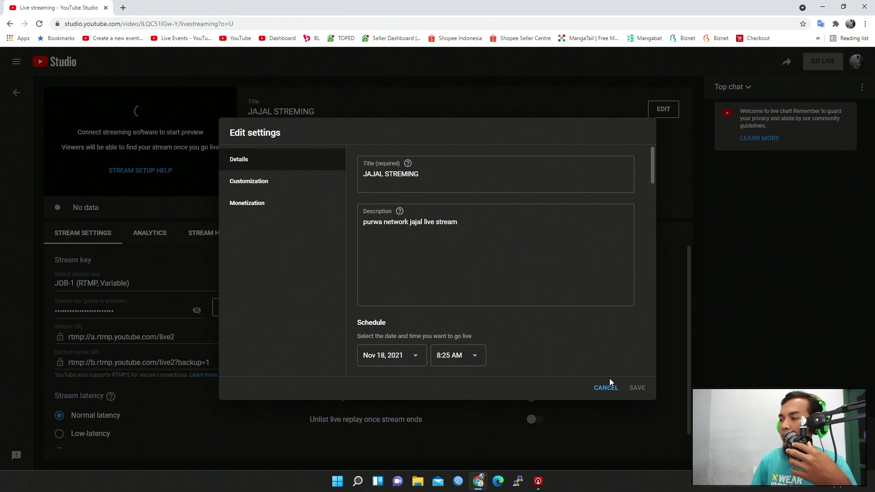
left_click(605, 390)
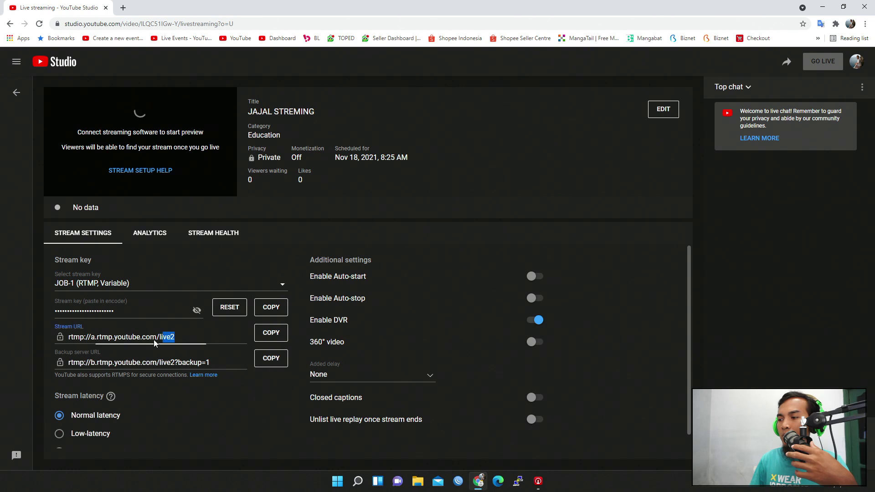
Check the stream URL, briefly reveal and hide the stream key, and copy the stream key
left_click_drag(154, 340, 59, 338)
left_click(197, 311)
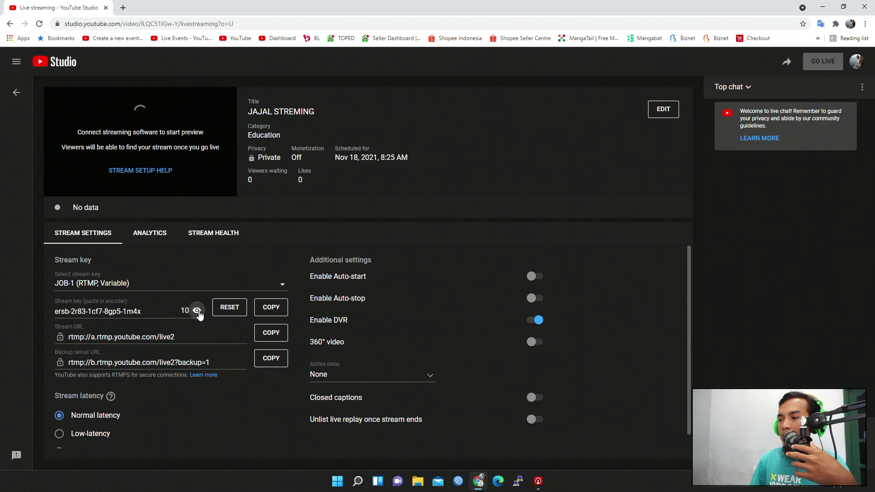
left_click(197, 310)
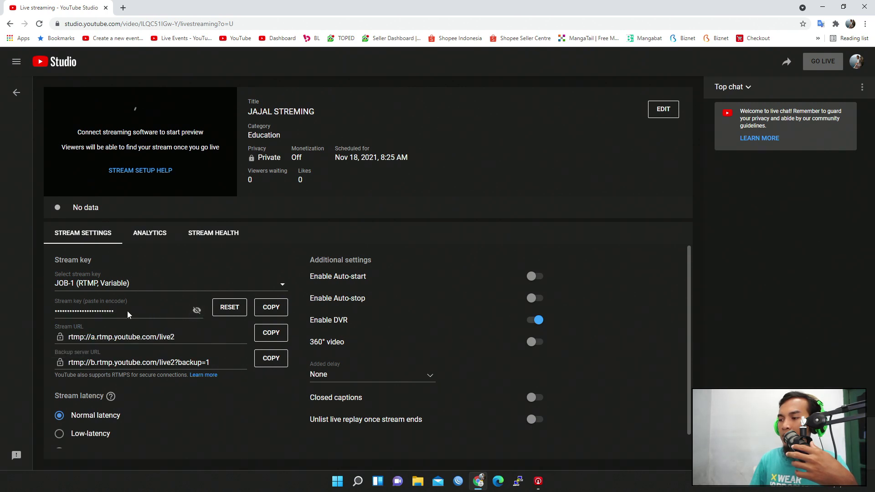
left_click(270, 313)
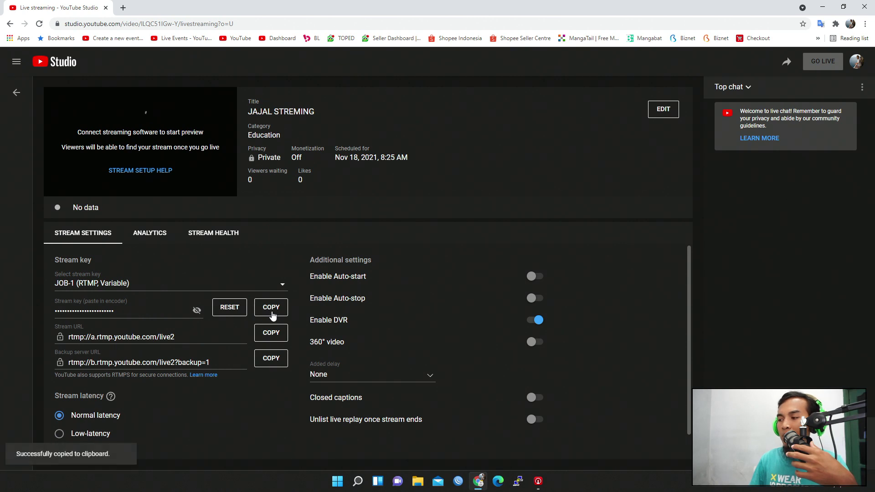
Launch vMix and load "Radboox Integrasi part1 setting VPN.mp4" from the Videos folder as a playing, looped first input
left_click(825, 7)
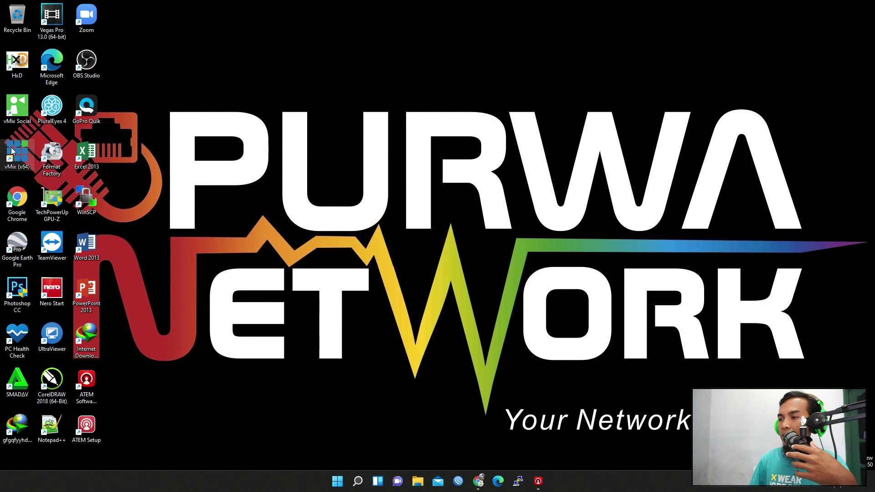
double_click(14, 151)
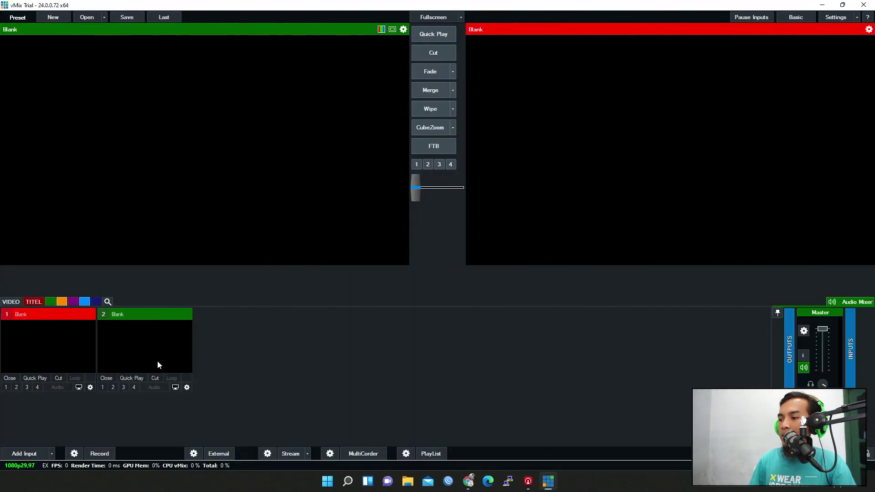
left_click(408, 481)
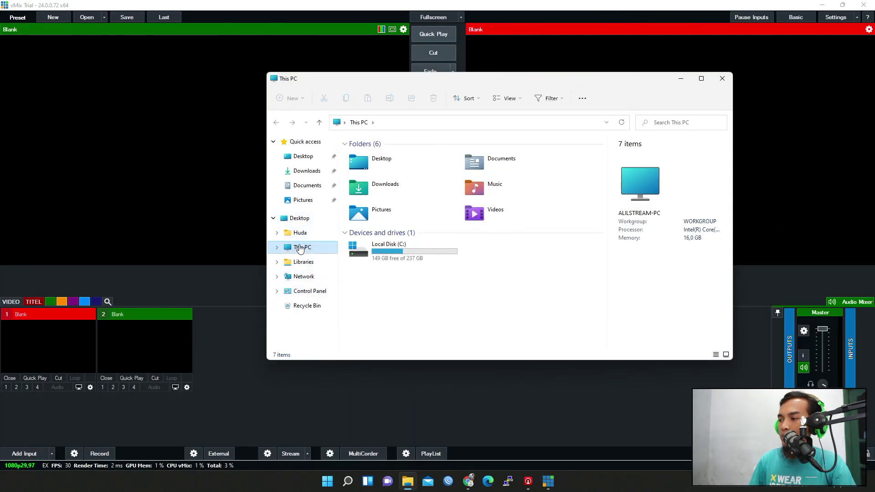
double_click(488, 219)
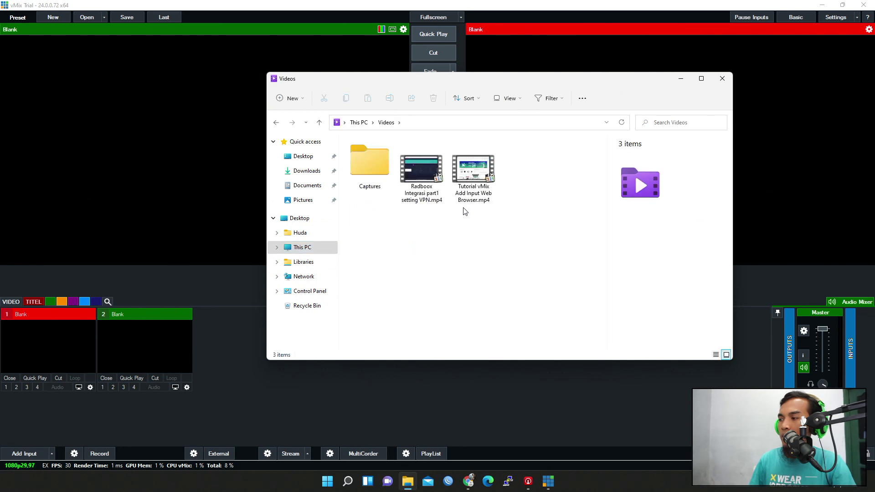
left_click_drag(426, 181, 52, 345)
left_click(91, 378)
left_click(75, 377)
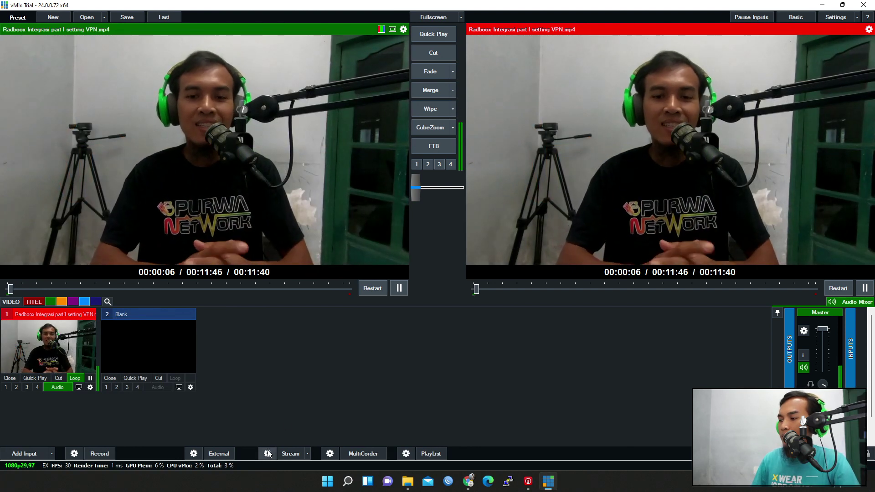
Open vMix's streaming settings for the Custom RTMP Server and replace the stream name or key with the copied YouTube stream key
left_click(268, 455)
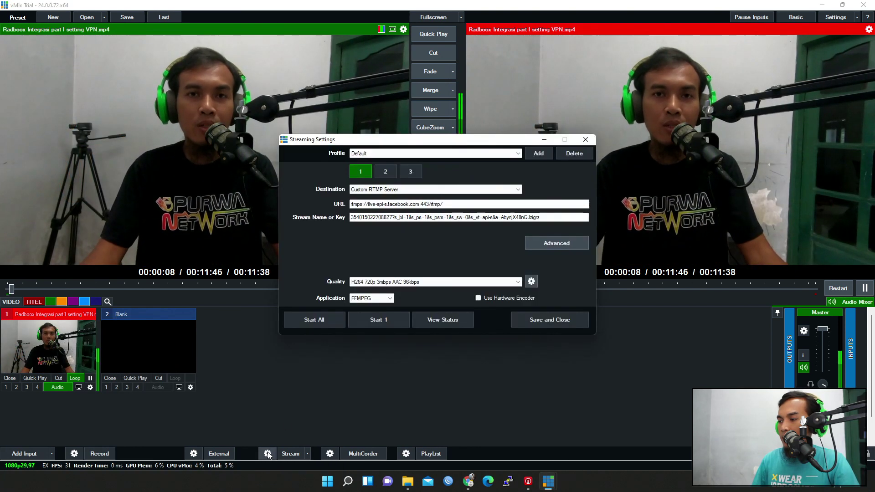
left_click(596, 88)
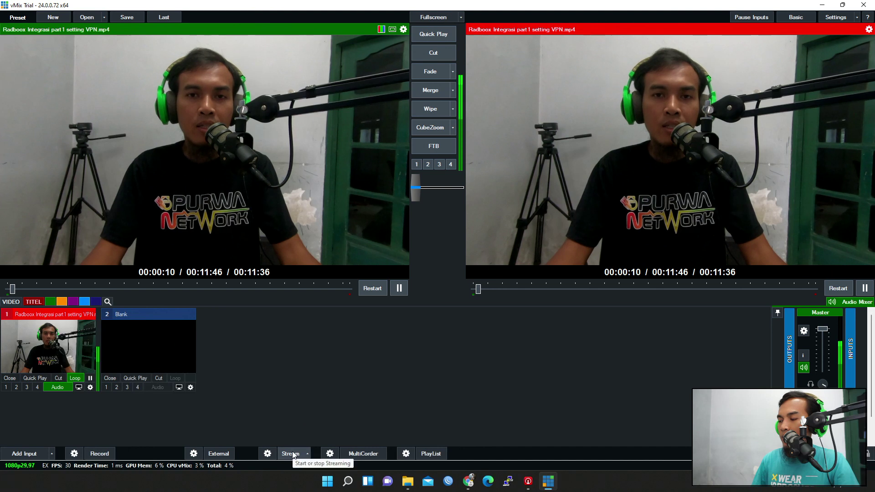
left_click(268, 454)
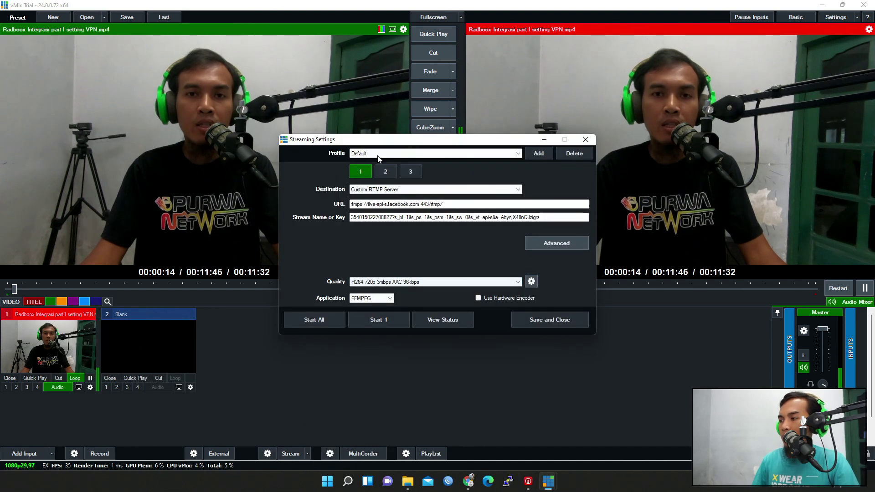
left_click_drag(373, 137, 317, 116)
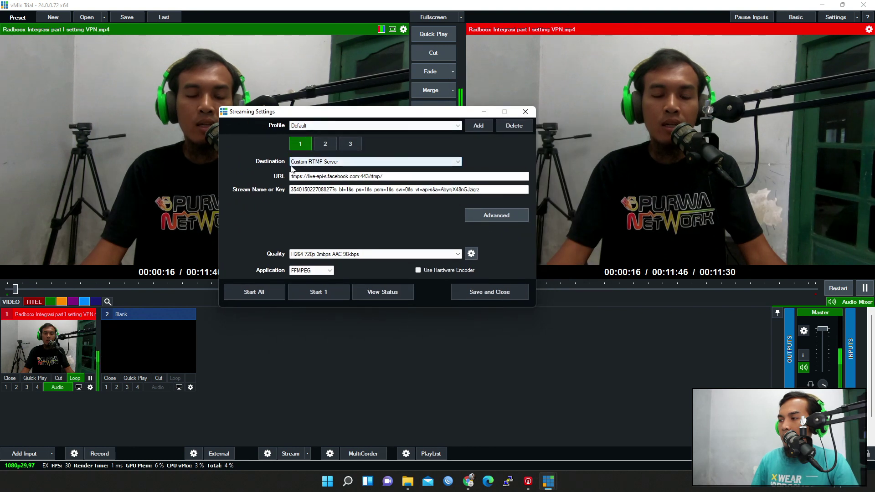
left_click(417, 176)
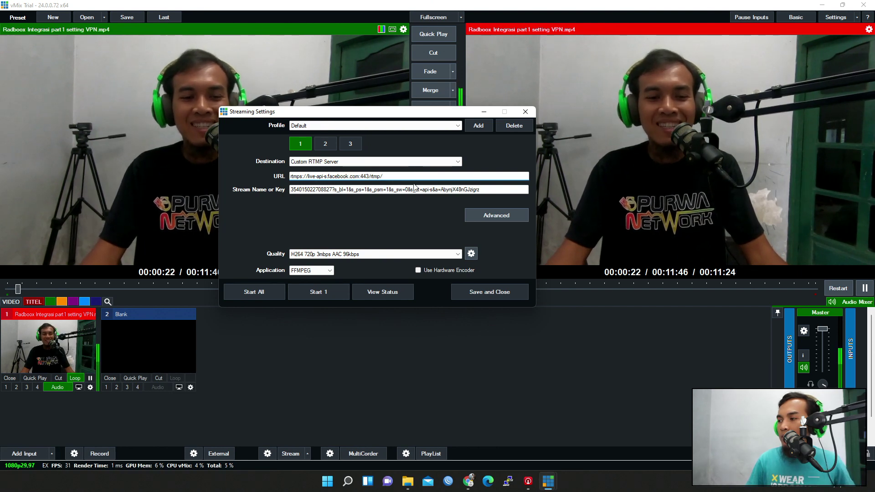
left_click(478, 192)
left_click_drag(479, 191, 273, 201)
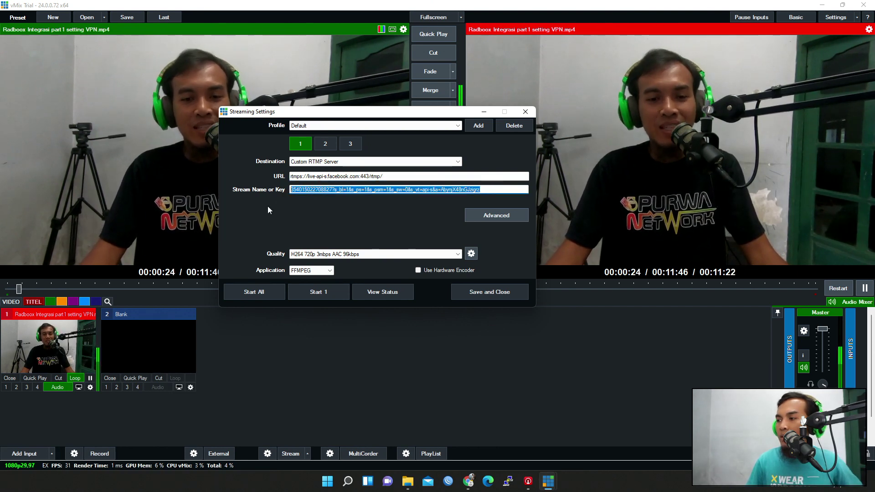
right_click(309, 192)
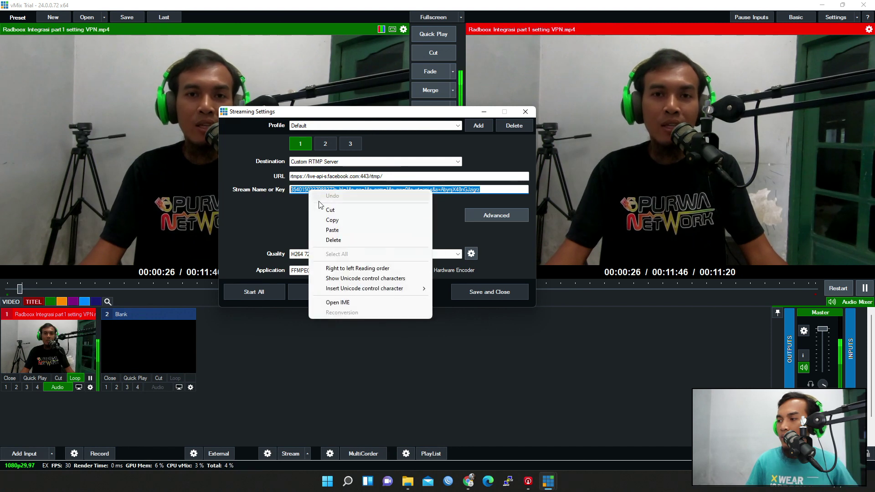
left_click(440, 205)
left_click_drag(482, 190, 265, 196)
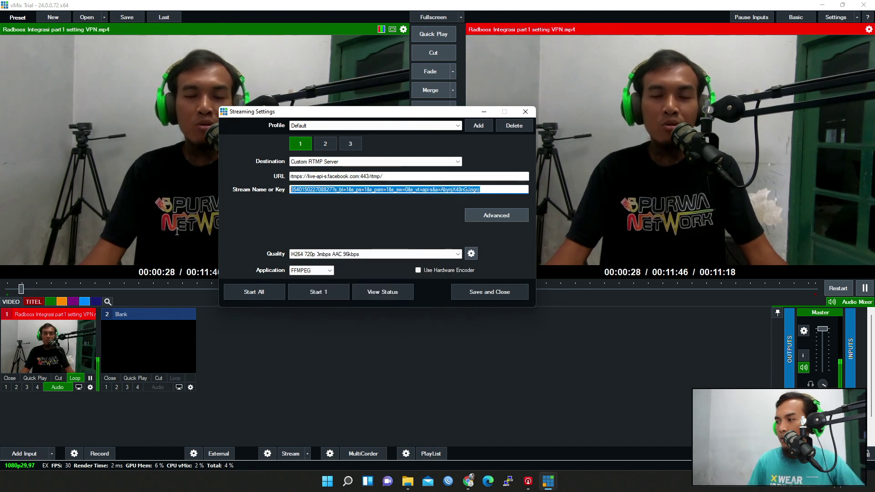
key("Delete")
right_click(290, 191)
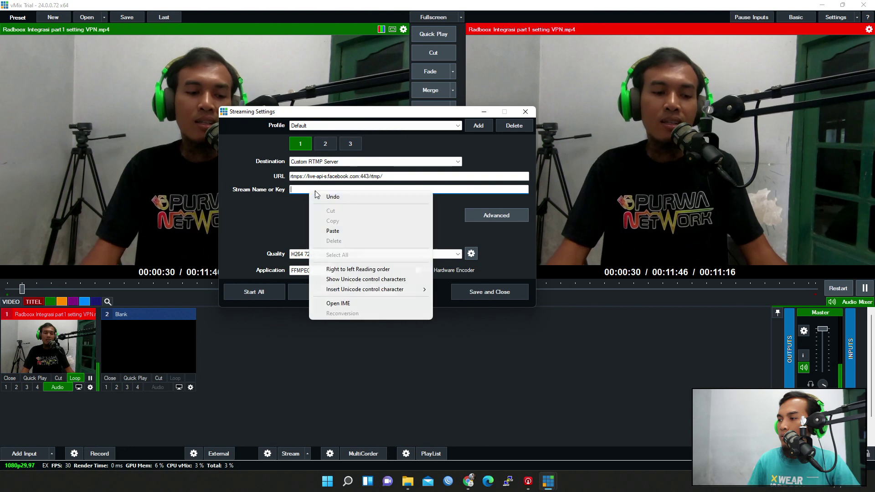
left_click(333, 231)
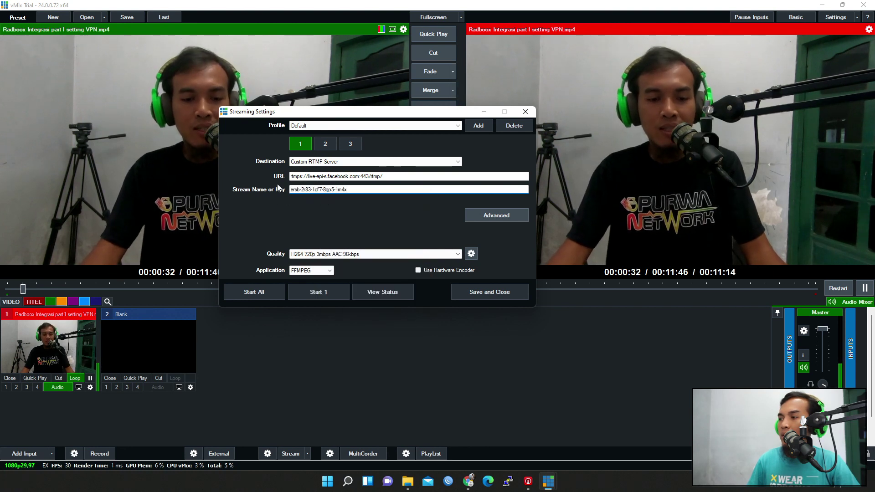
Copy the stream URL from YouTube Studio and set vMix's streaming URL to rtmp://a.rtmp.youtube.com/live2
left_click(471, 482)
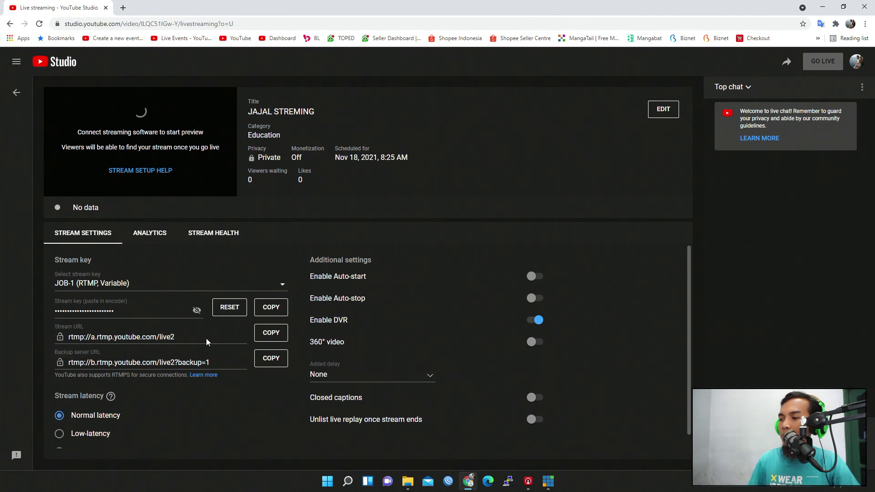
left_click(262, 338)
mouse_move(549, 482)
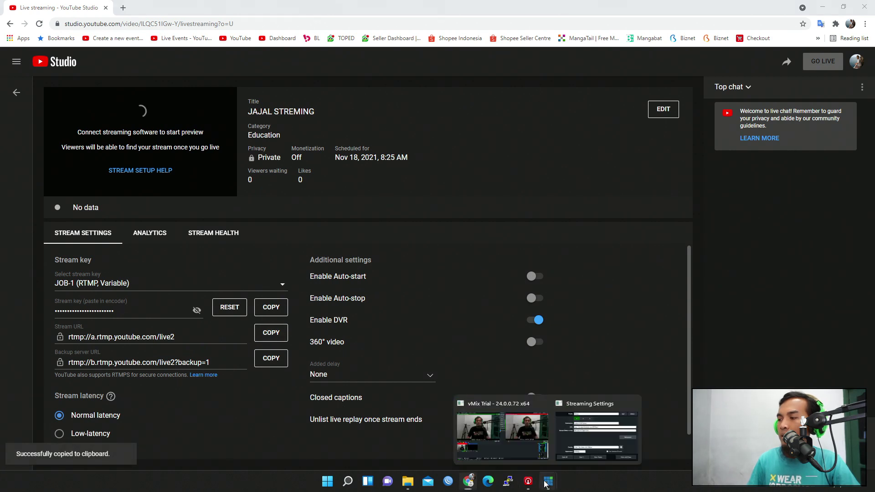
left_click(573, 421)
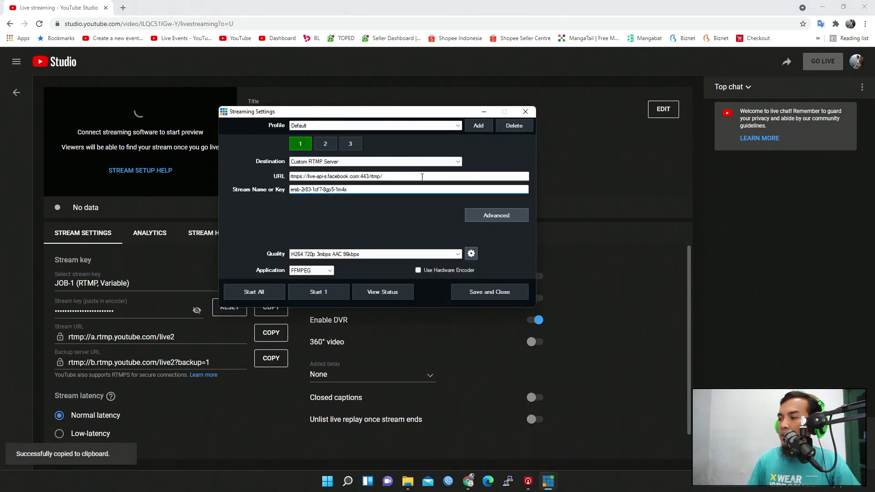
left_click(294, 176)
key("ctrl+a")
key("BackSpace")
right_click(321, 177)
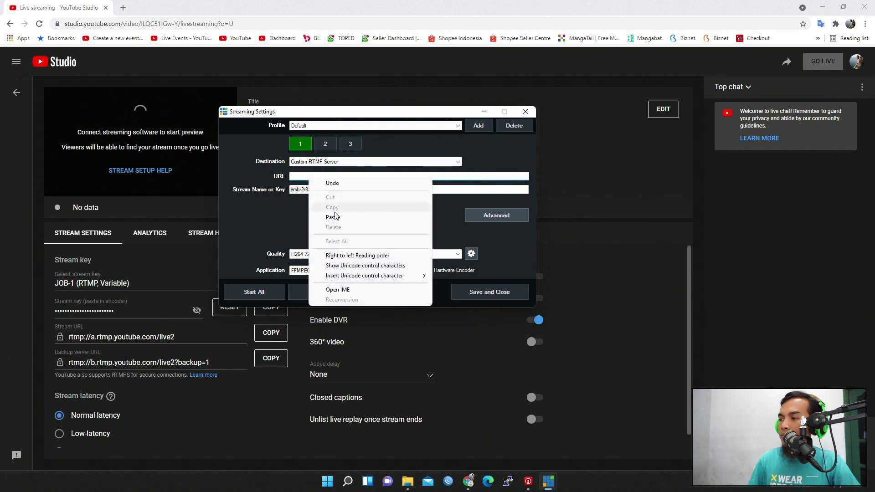
left_click(336, 217)
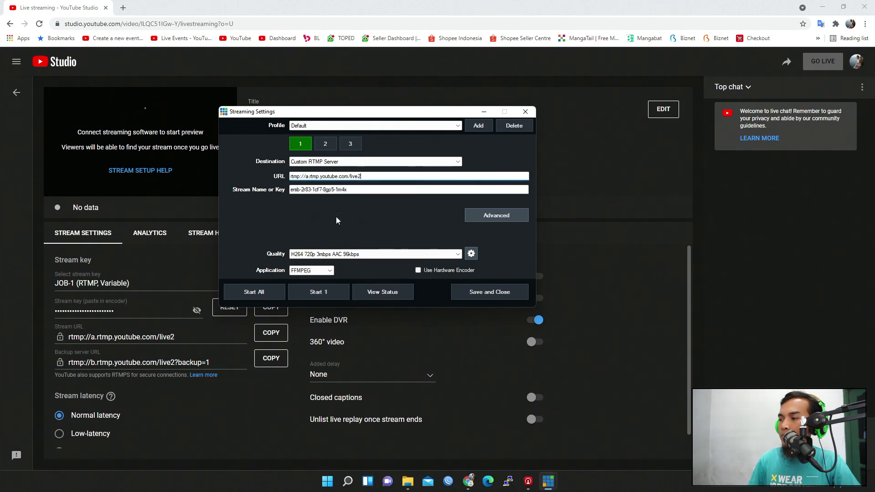
Set the streaming quality to H264 1080p 6mbps AAC 128kbps
left_click(309, 255)
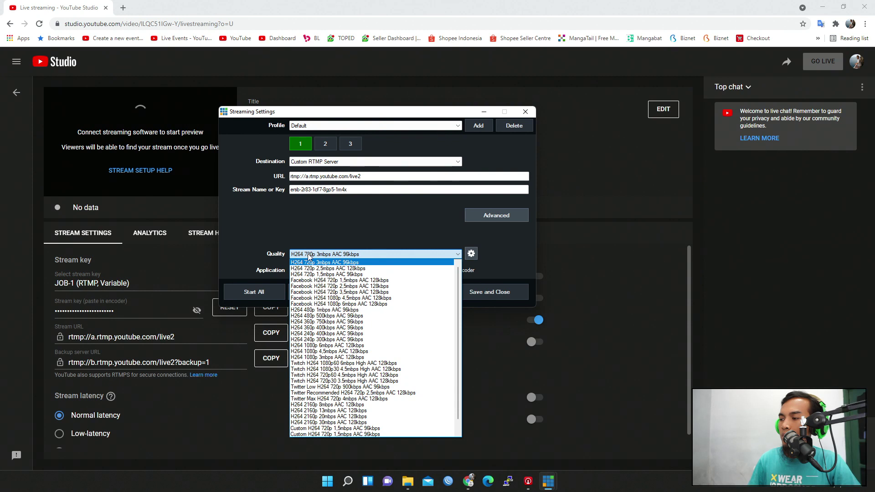
left_click(346, 345)
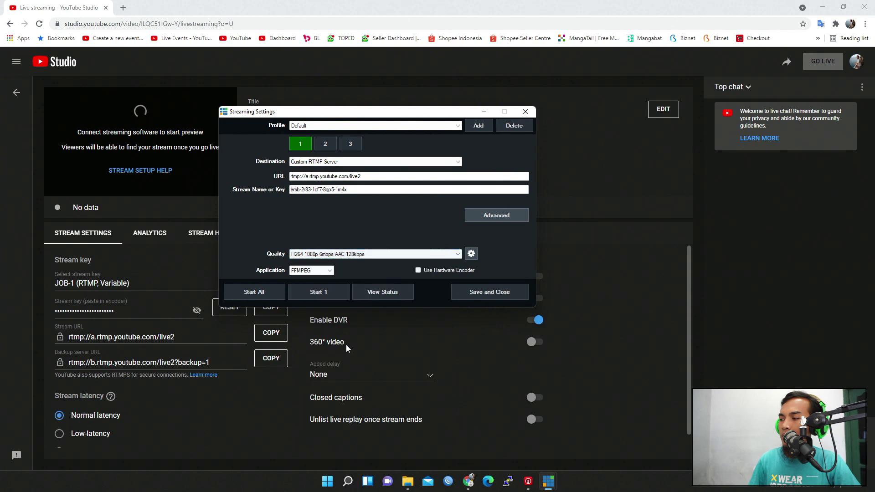
Save the streaming settings with Use Hardware Encoder enabled and start streaming from vMix
left_click(448, 271)
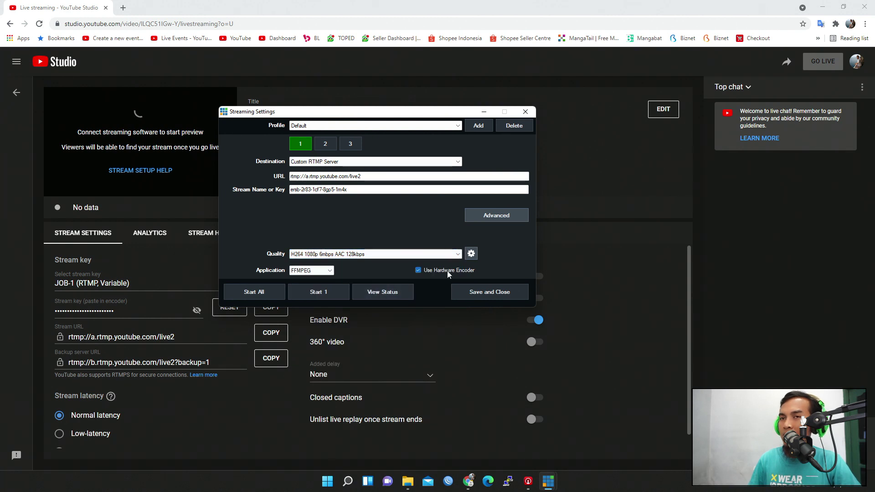
left_click(494, 293)
left_click(548, 481)
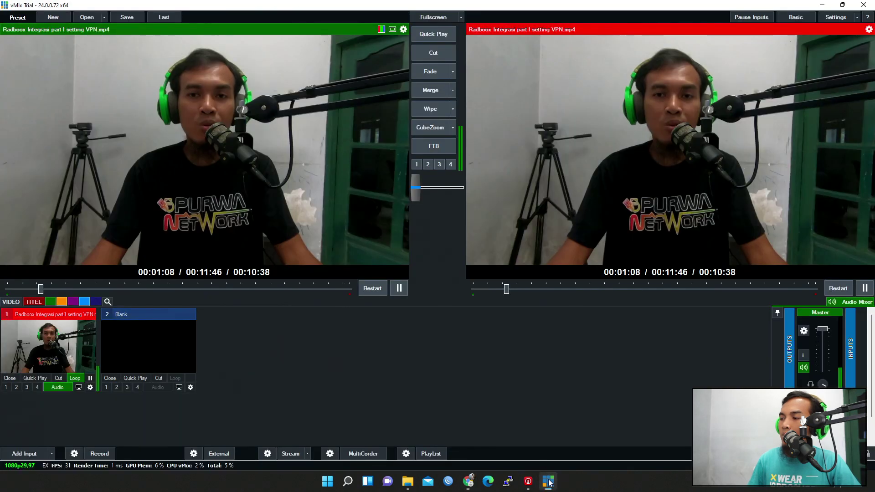
left_click(292, 454)
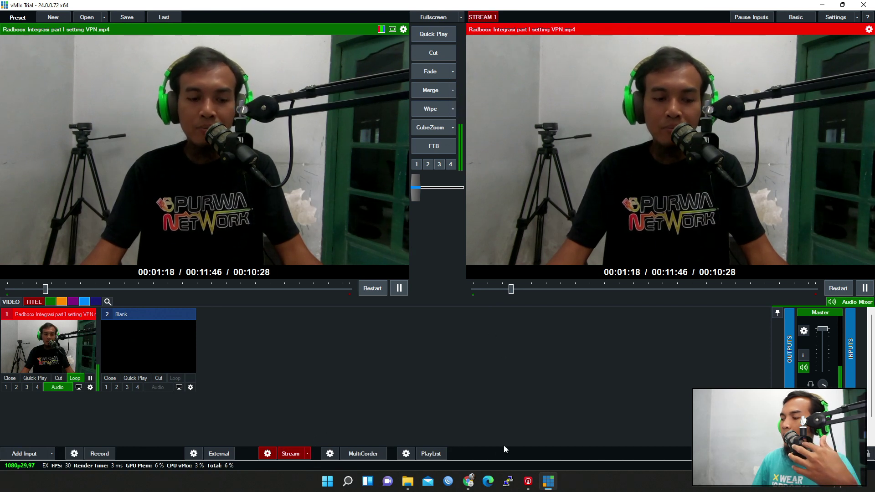
Switch to YouTube Studio in Chrome, shrink its window so vMix shows beside it, and check the stream's connection status
left_click(469, 482)
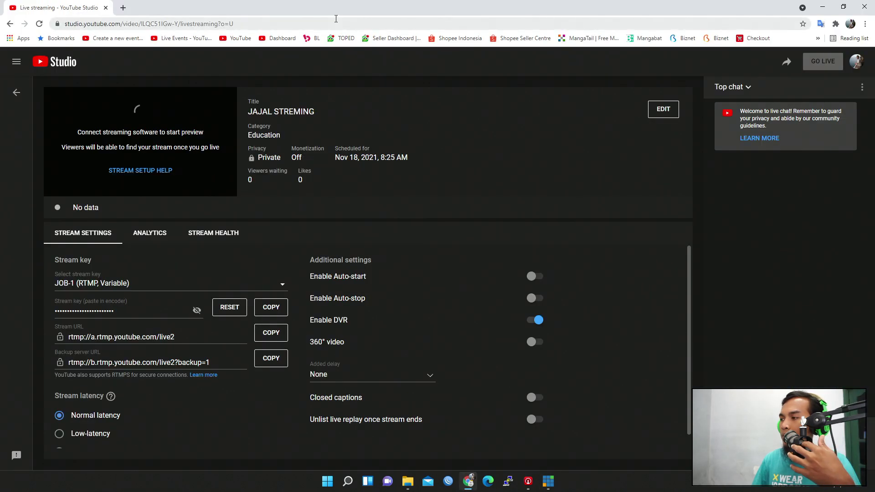
left_click_drag(335, 12, 154, 18)
left_click_drag(299, 329, 728, 329)
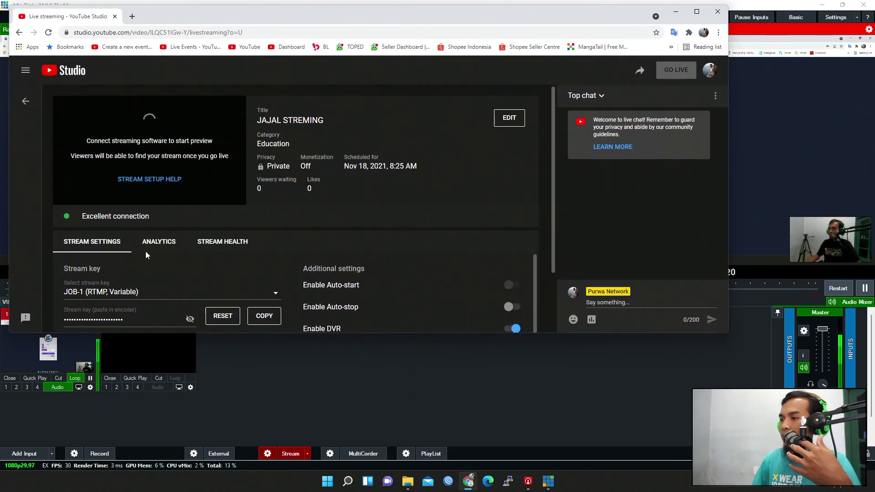
left_click_drag(93, 218, 153, 218)
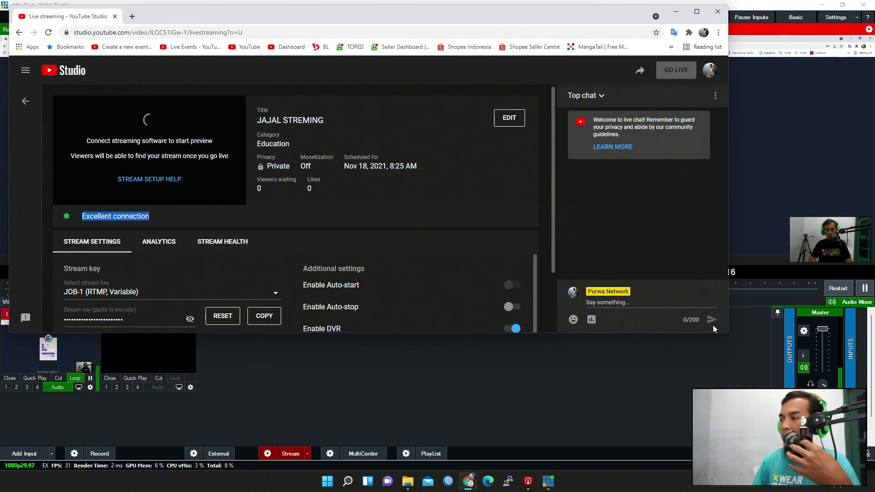
left_click_drag(729, 313, 594, 319)
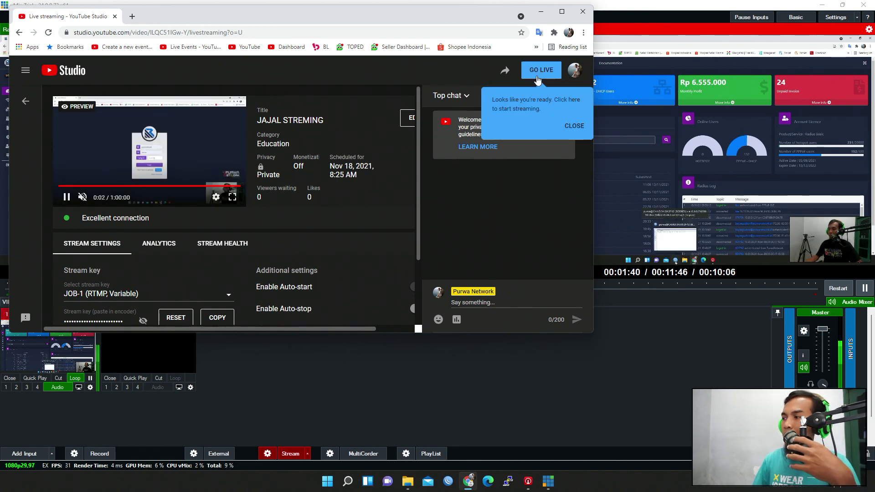
Go live with the JAJAL STREMING stream and pause its video preview
left_click(538, 79)
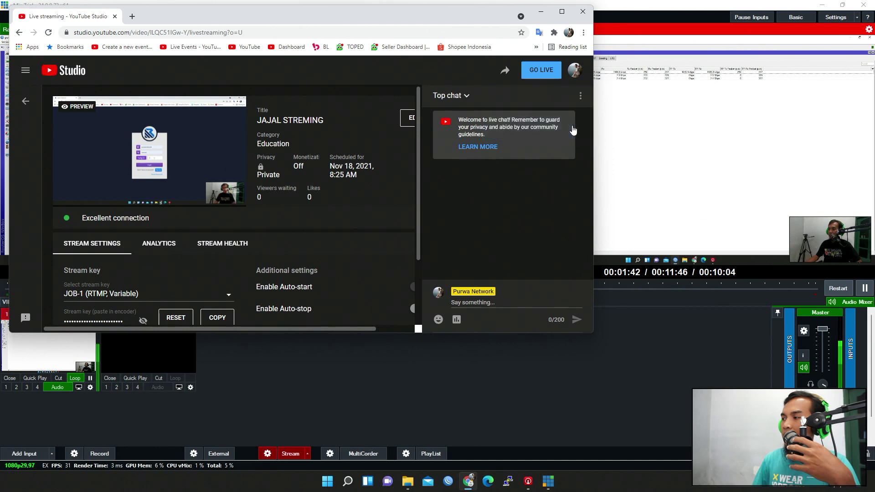
left_click(540, 71)
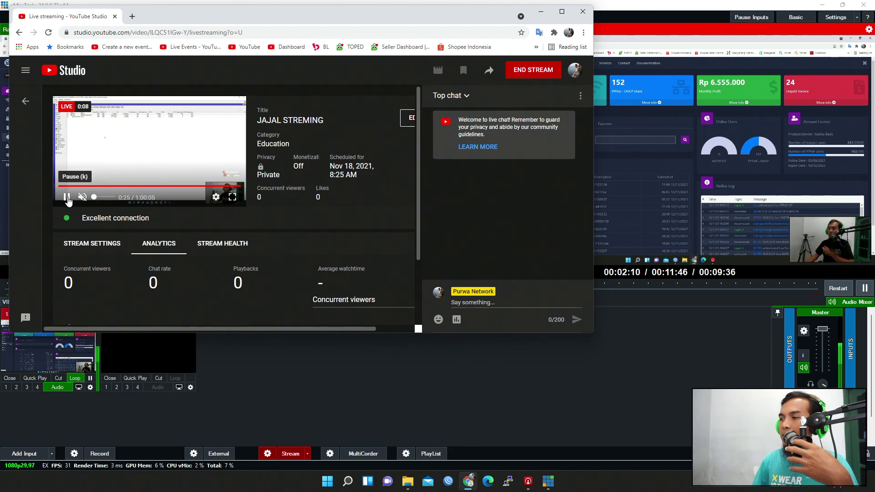
left_click(67, 198)
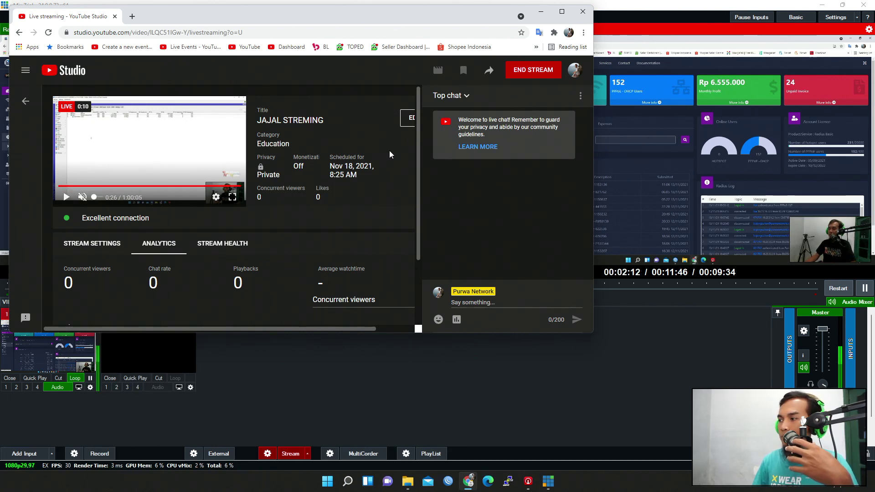